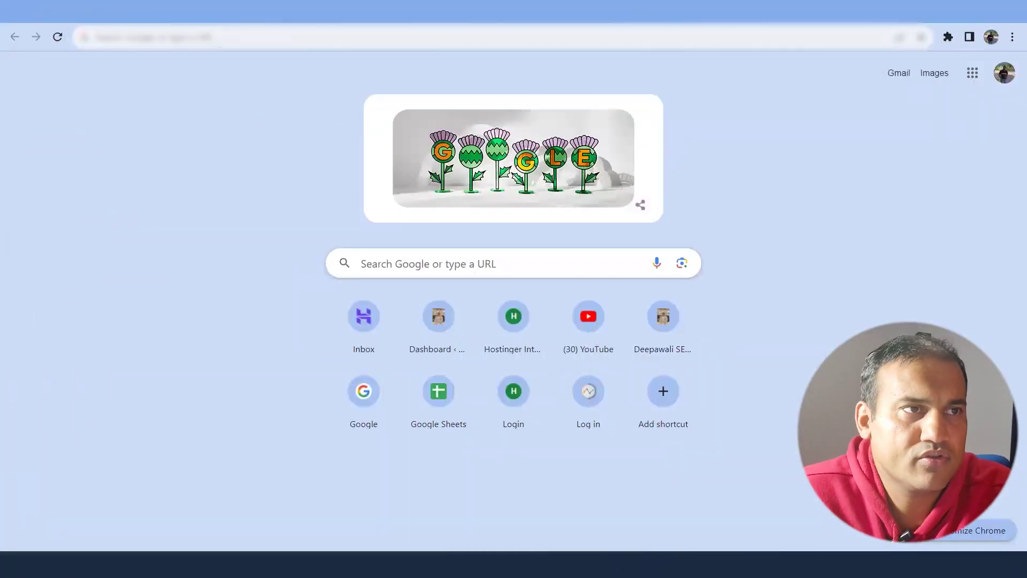
Step: Search Google for "google search console" and open the official Google Search Console result
click(214, 37)
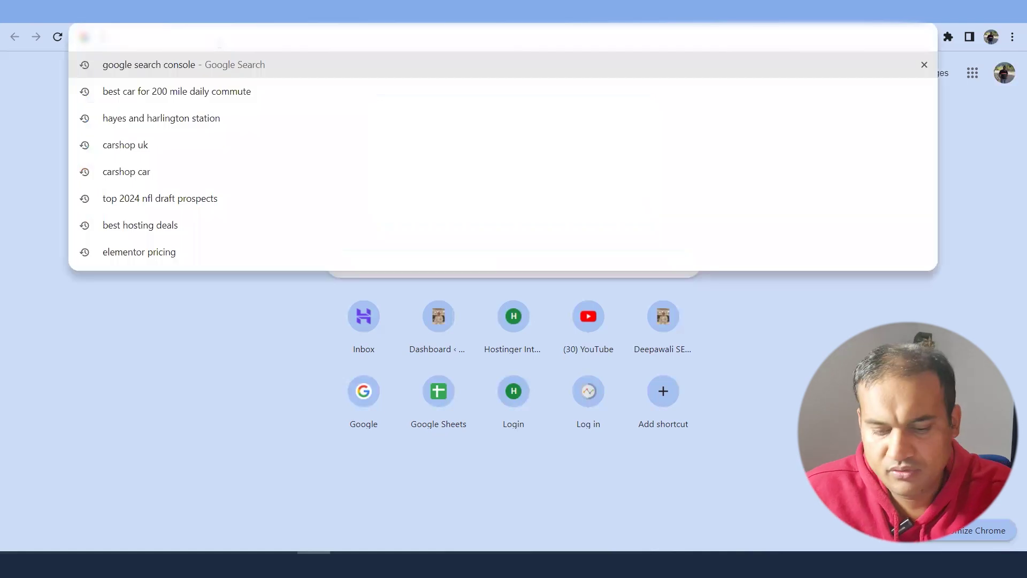
text(google)
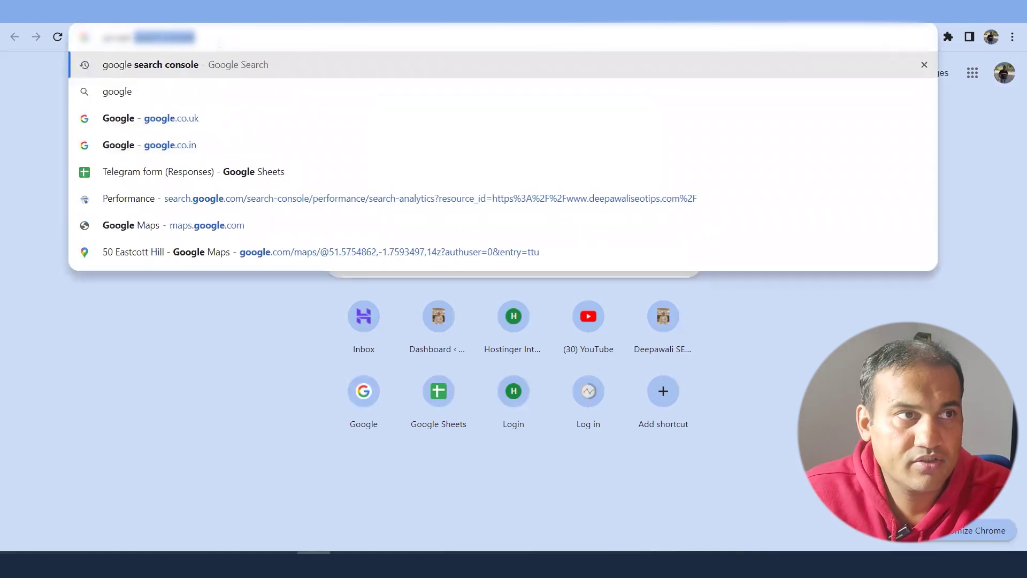
key(Return)
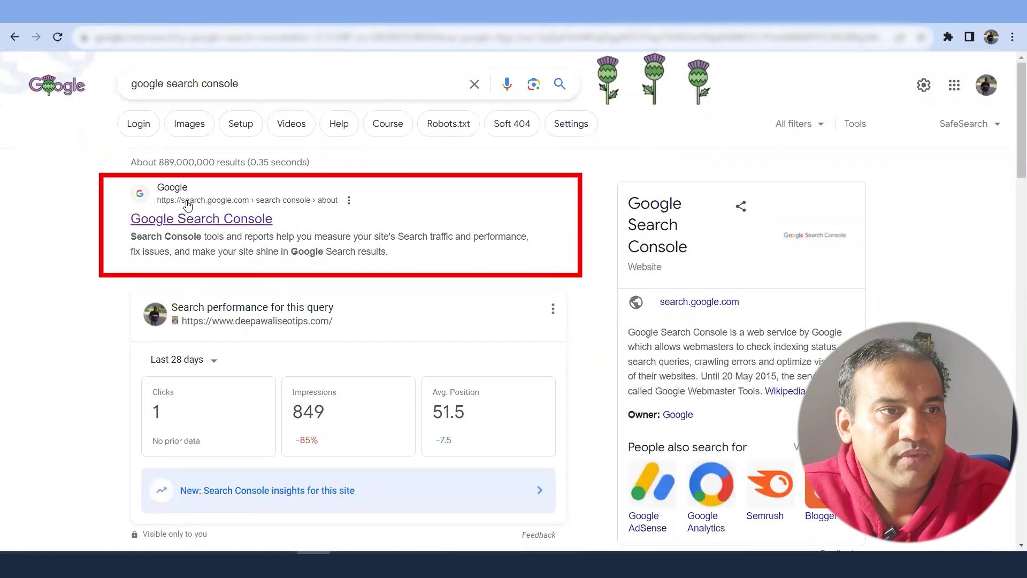
click(240, 225)
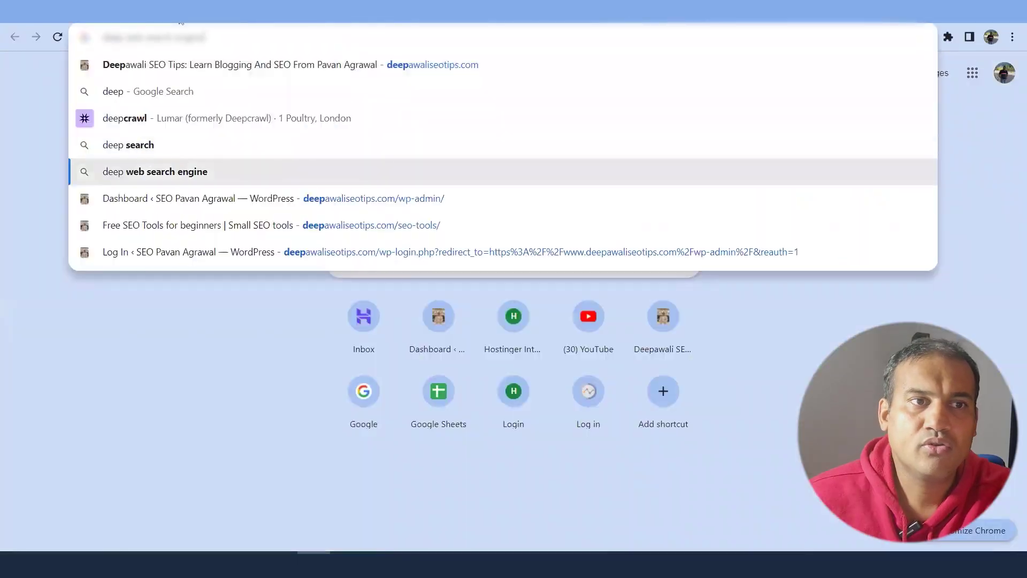
Step: Go to the deepawaliseotips.com WordPress admin and open the page for adding new plugins
key(Return)
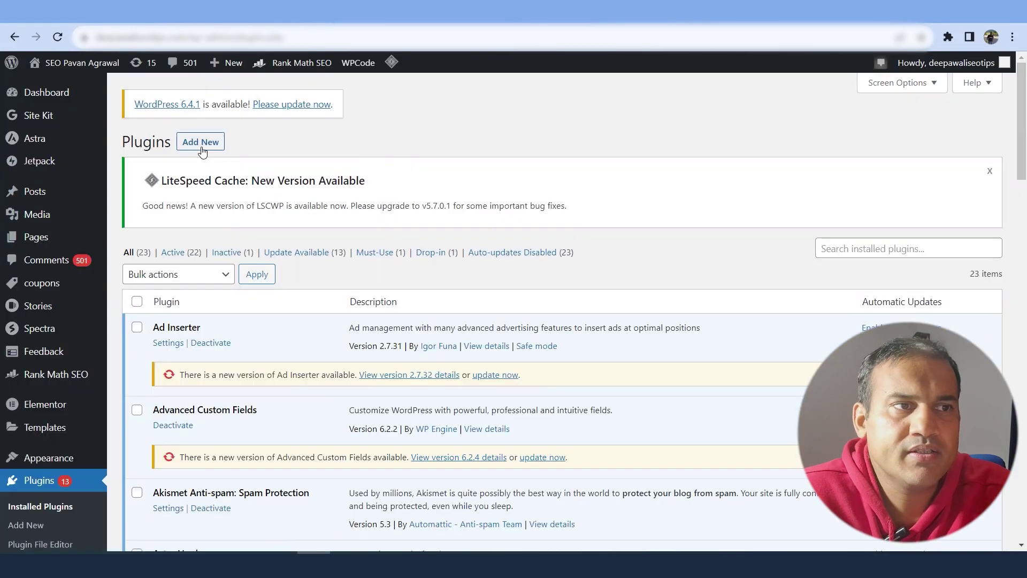
click(202, 152)
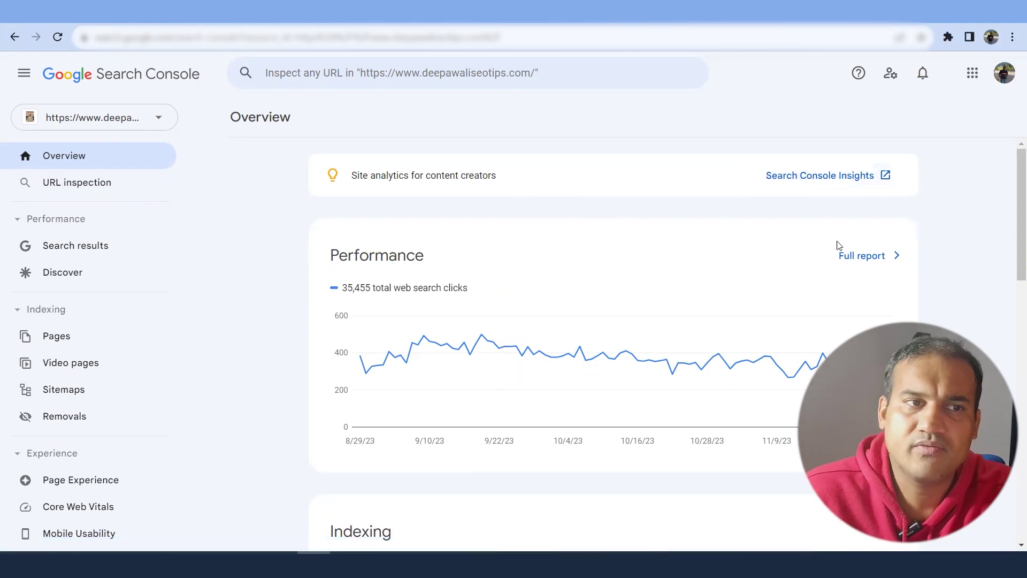
Step: Review the Performance, Indexing and Experience sections of the site's overview in Google Search Console
scroll(717, 260, down, 1)
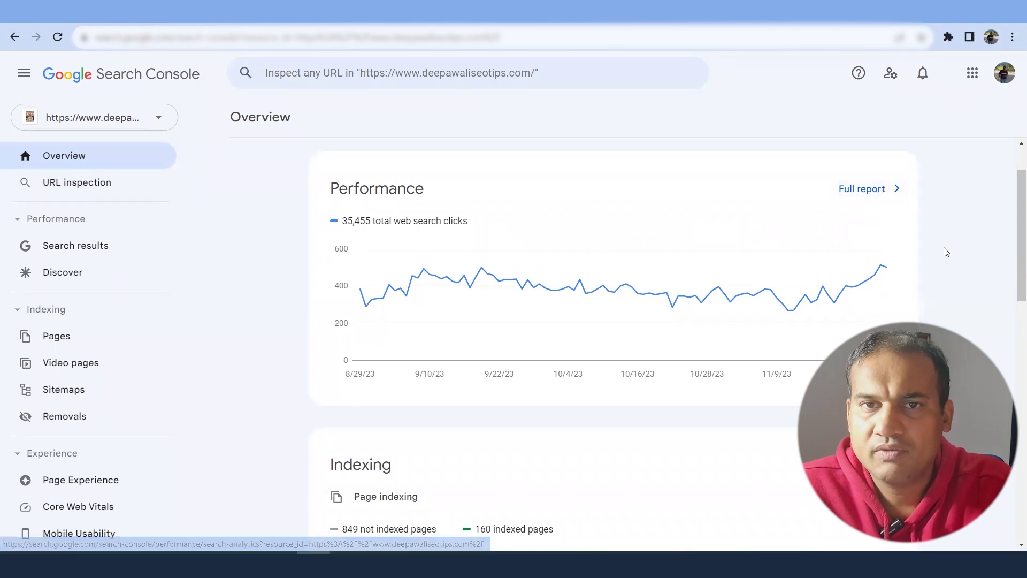
scroll(933, 285, down, 2)
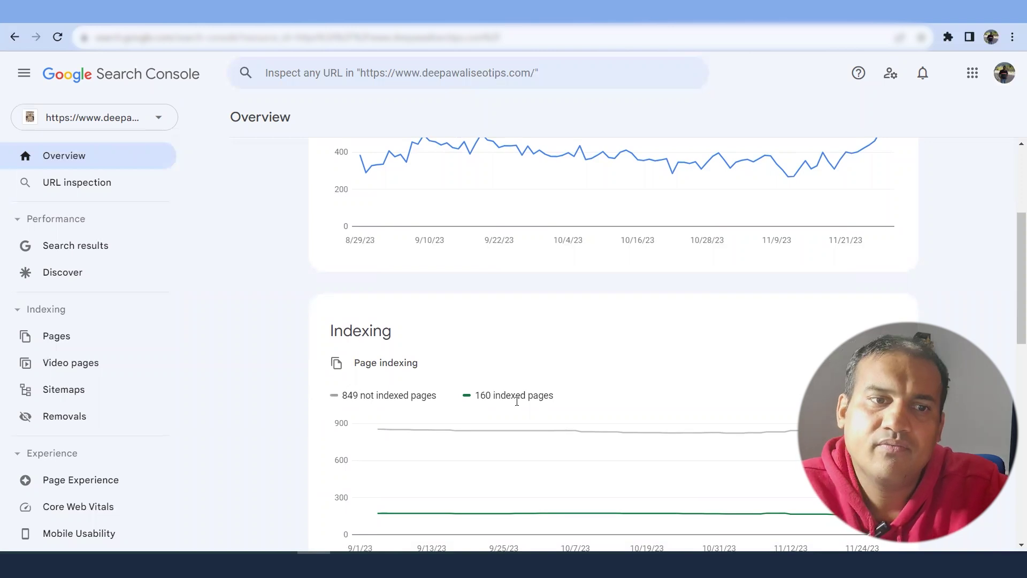
scroll(538, 415, down, 1)
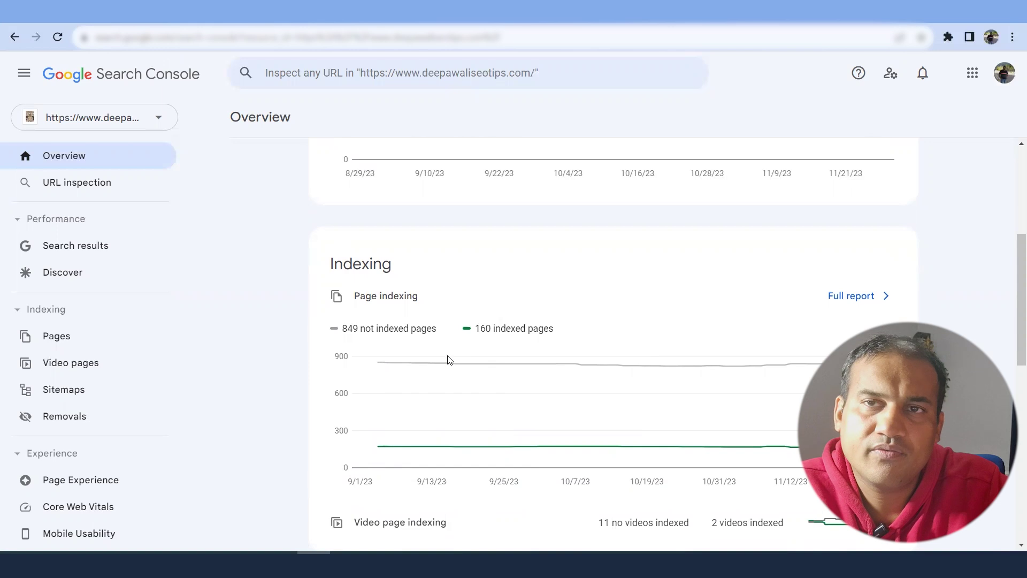
mouse_move(450, 362)
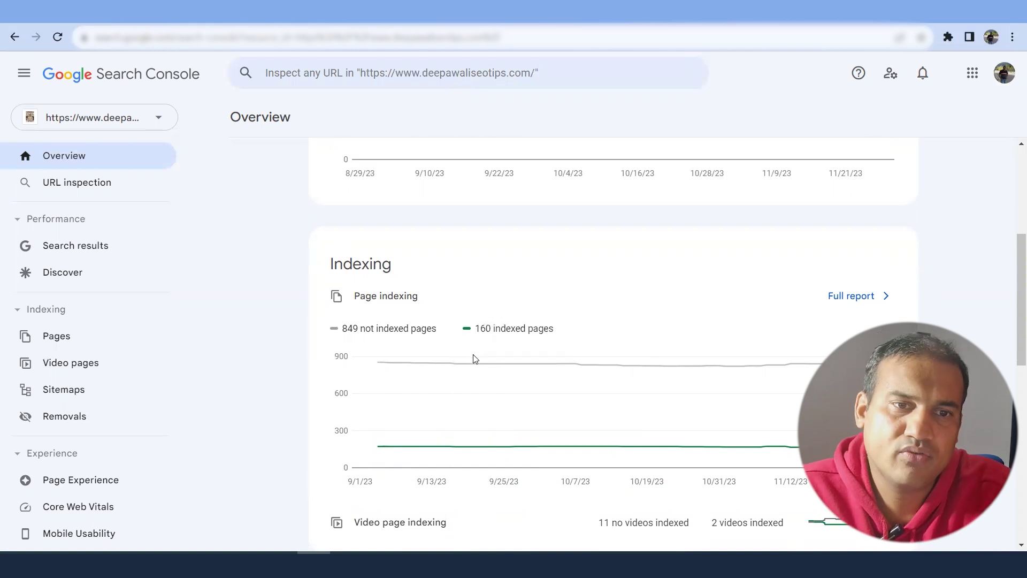
scroll(481, 362, down, 1)
scroll(483, 359, down, 1)
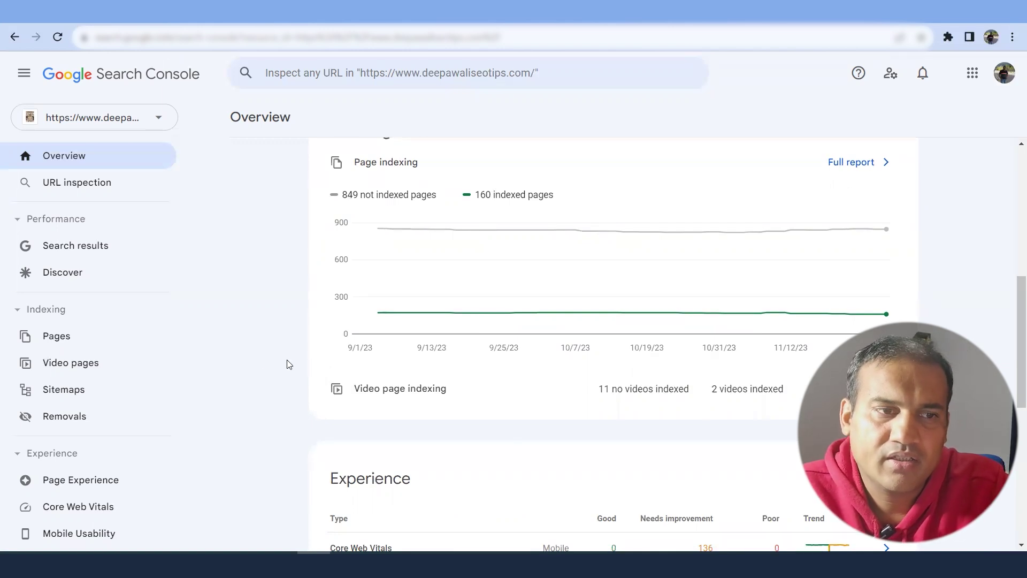
scroll(258, 354, down, 5)
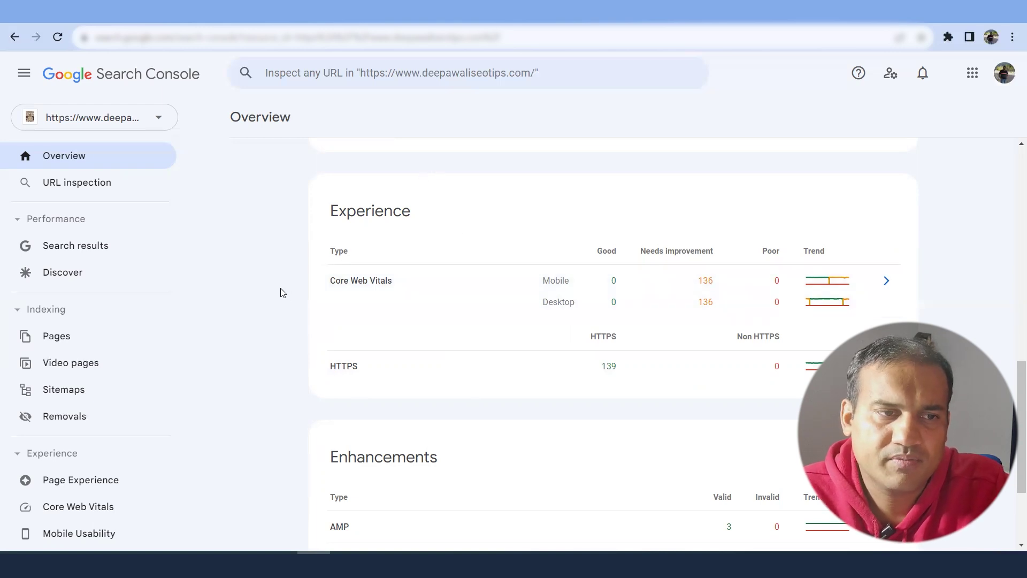
scroll(321, 311, down, 1)
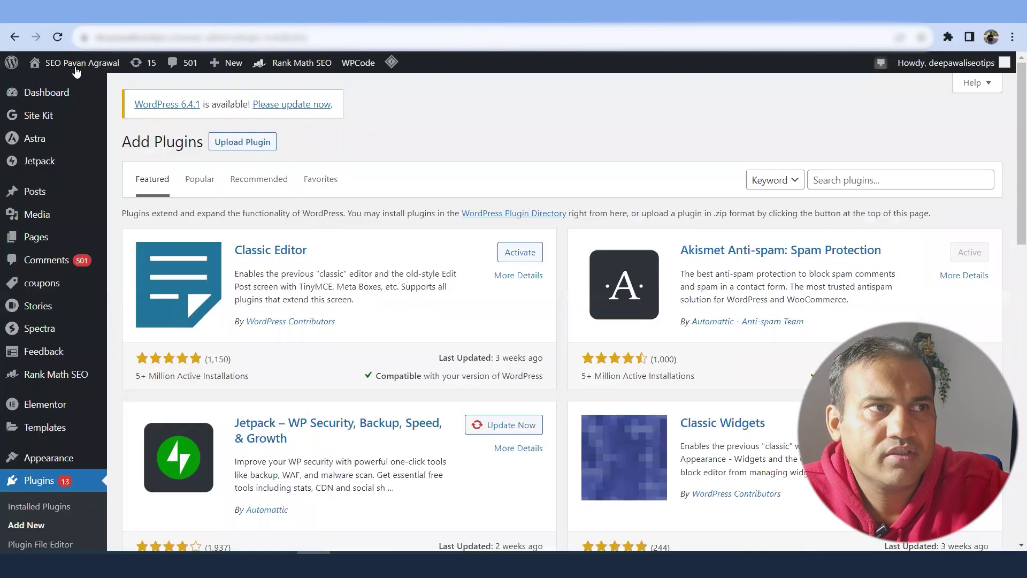
Step: Visit the site's public homepage from the WordPress admin and dismiss the Hostinger deal popup
click(74, 87)
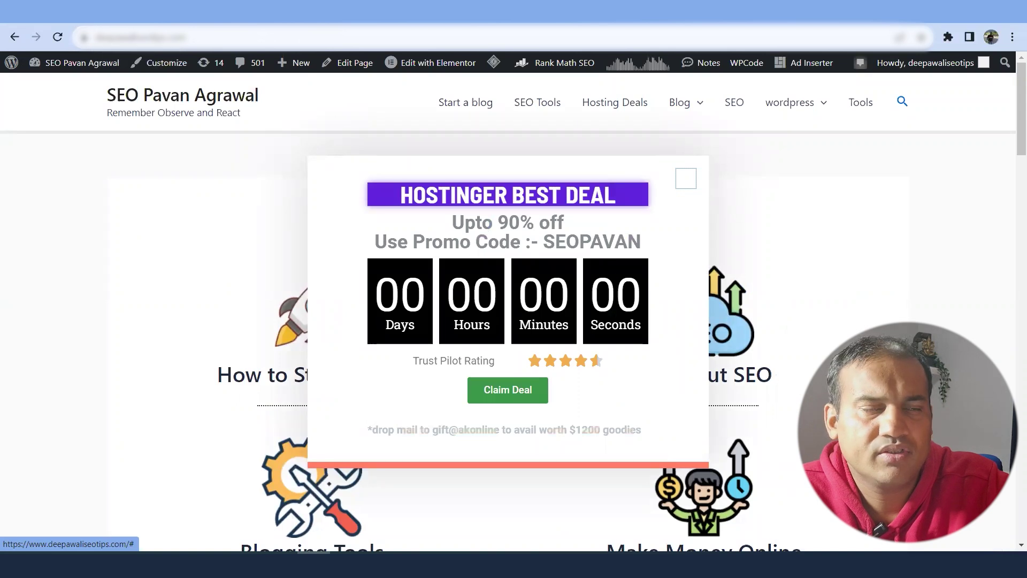
click(91, 267)
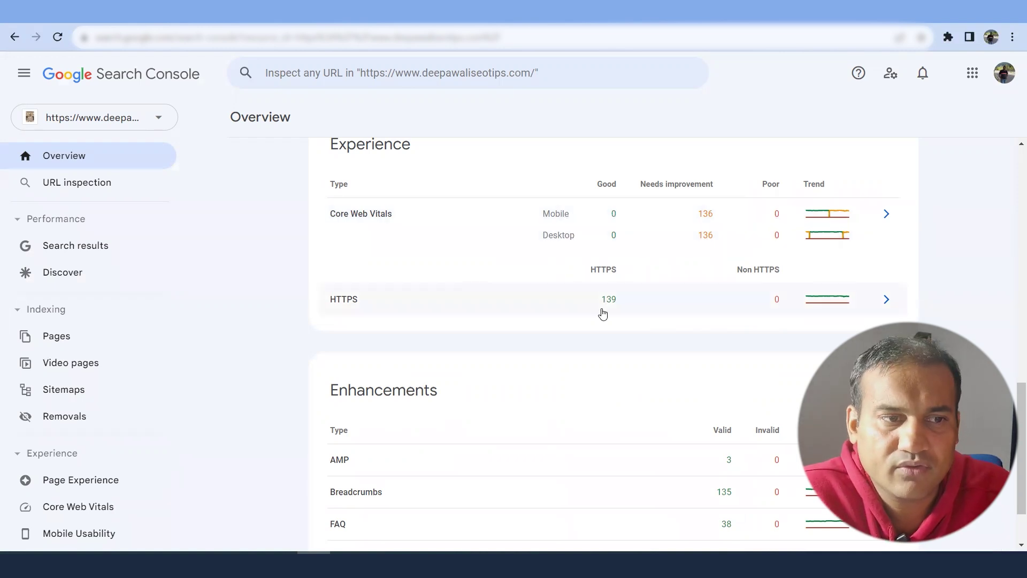
Step: Examine the Enhancements section in Search Console, view the Sitelinks searchbox report and return to the overview
scroll(567, 316, down, 2)
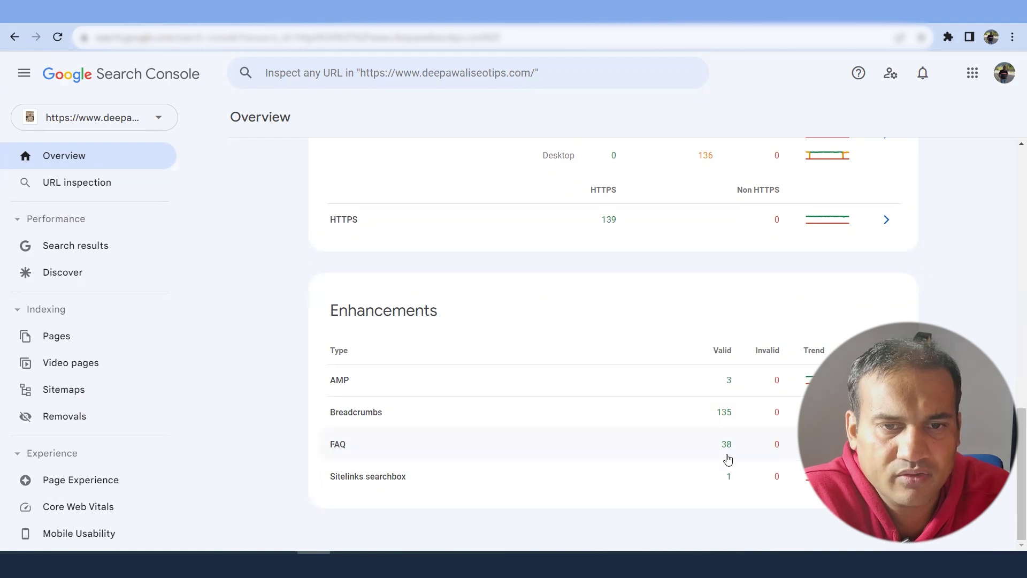
click(640, 486)
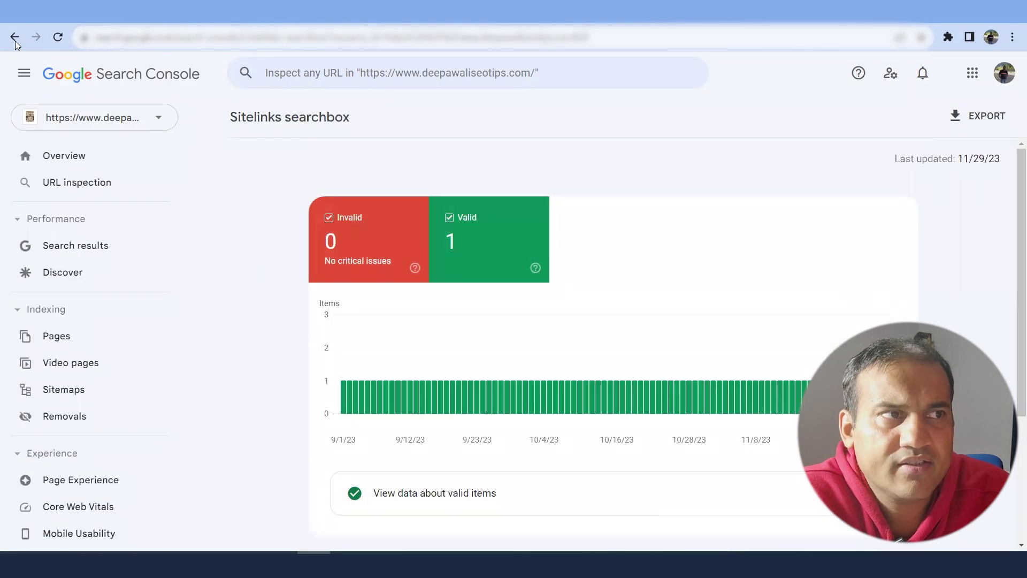
click(14, 38)
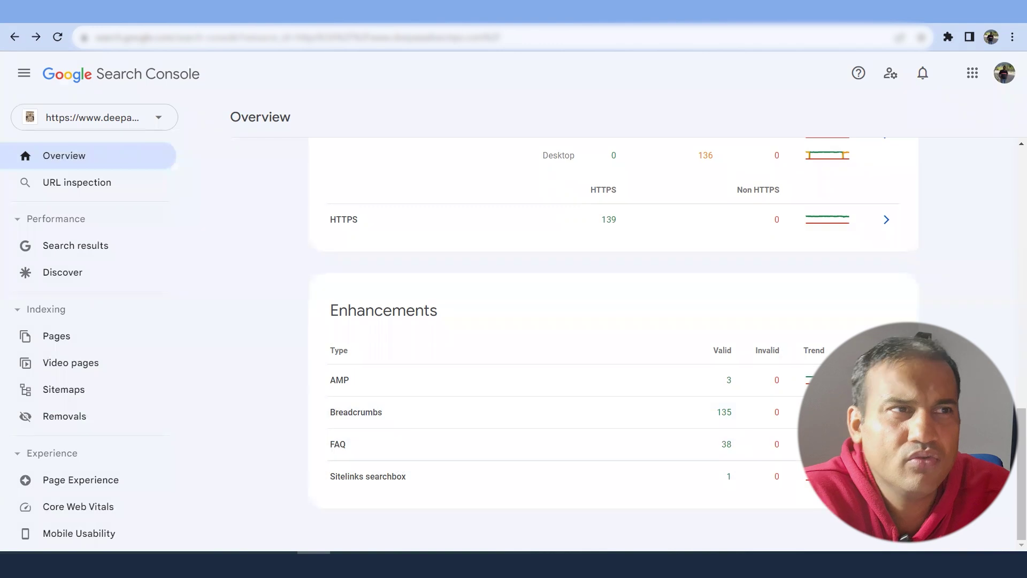
Step: Search Google for deepawaliseotips.com in a new tab and look through the results
key(ctrl+t)
text(g)
key(Return)
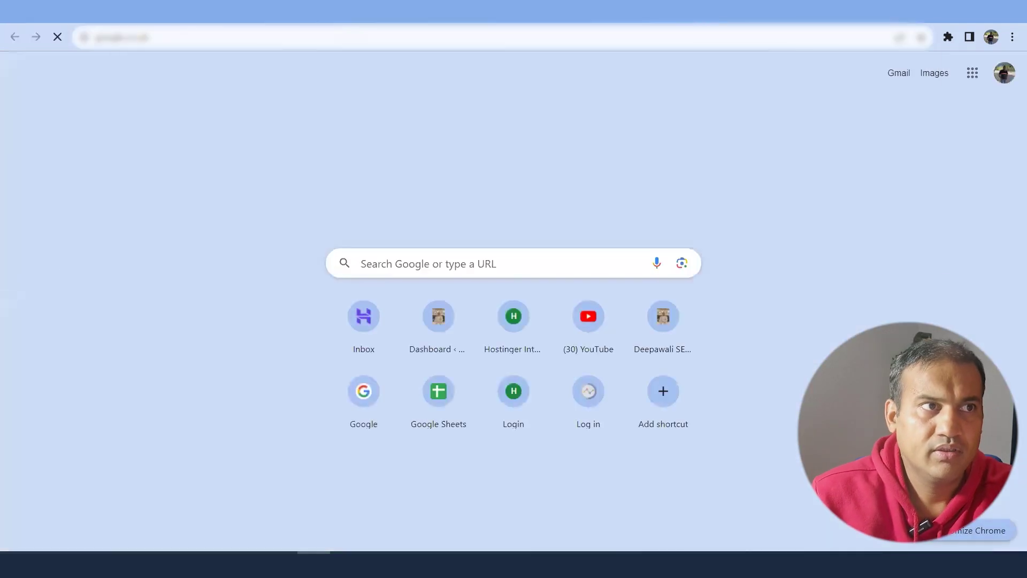
text(deepawa)
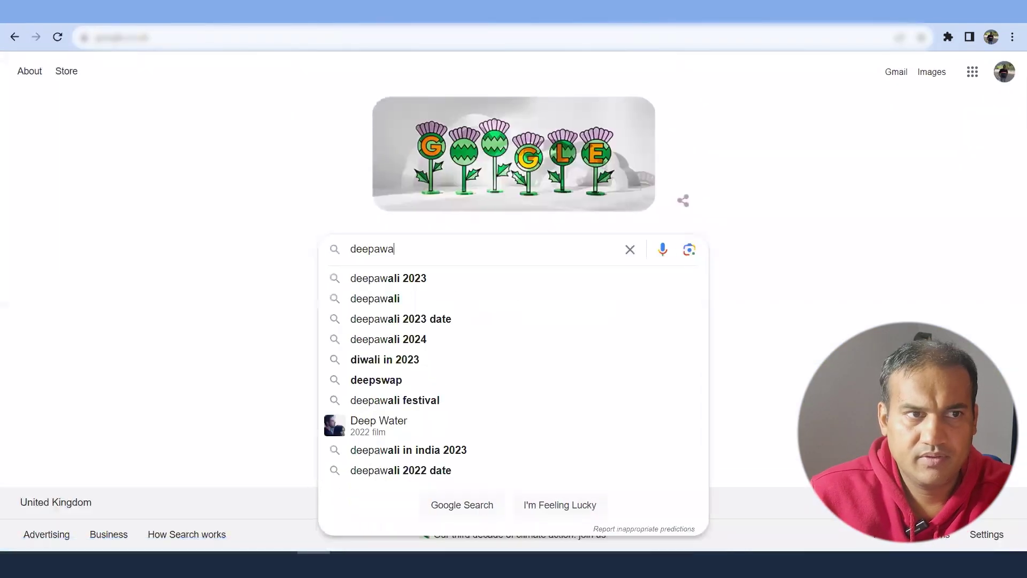
text(liseoti)
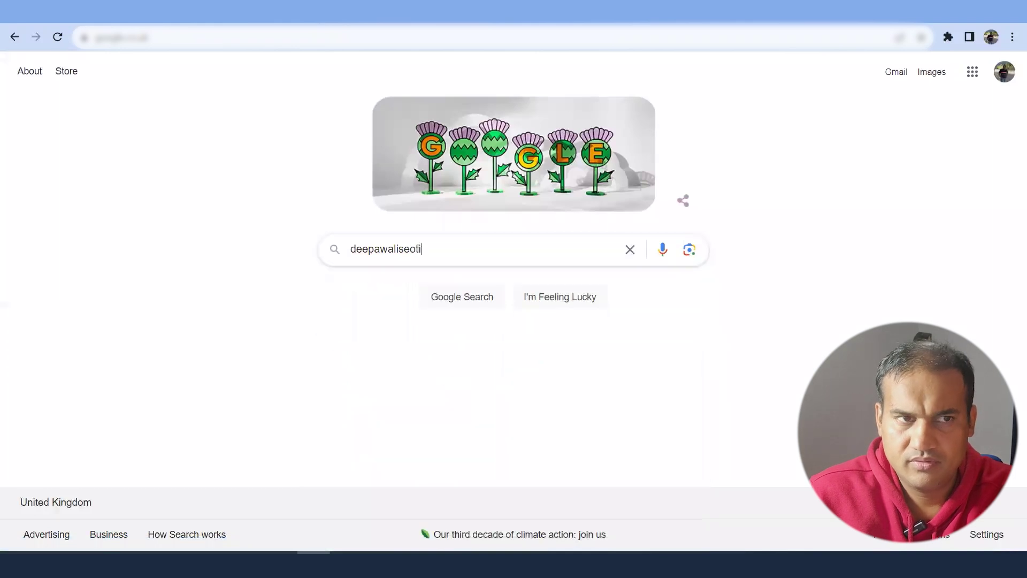
text(ps.com)
key(Return)
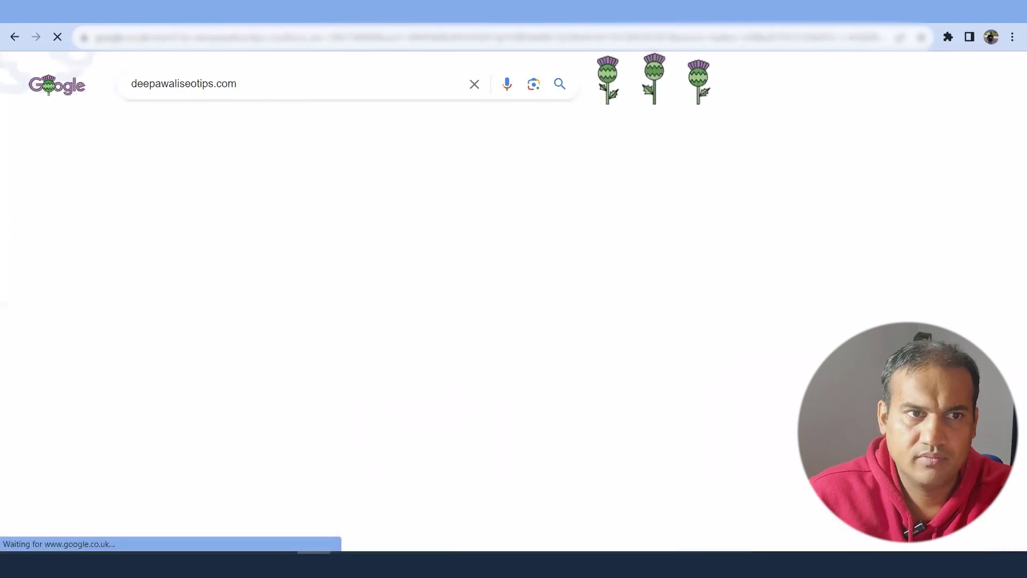
scroll(130, 238, down, 5)
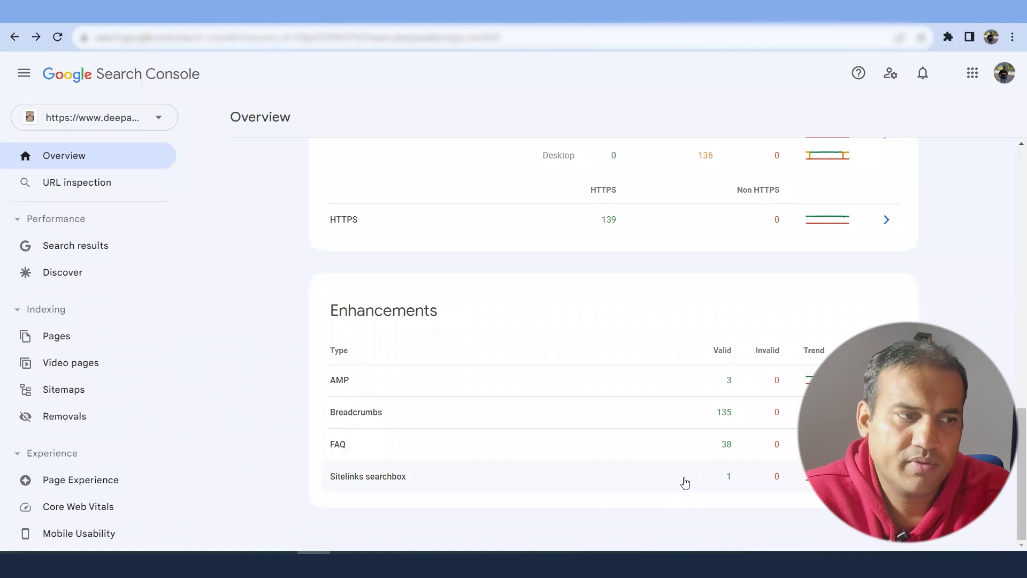
click(83, 194)
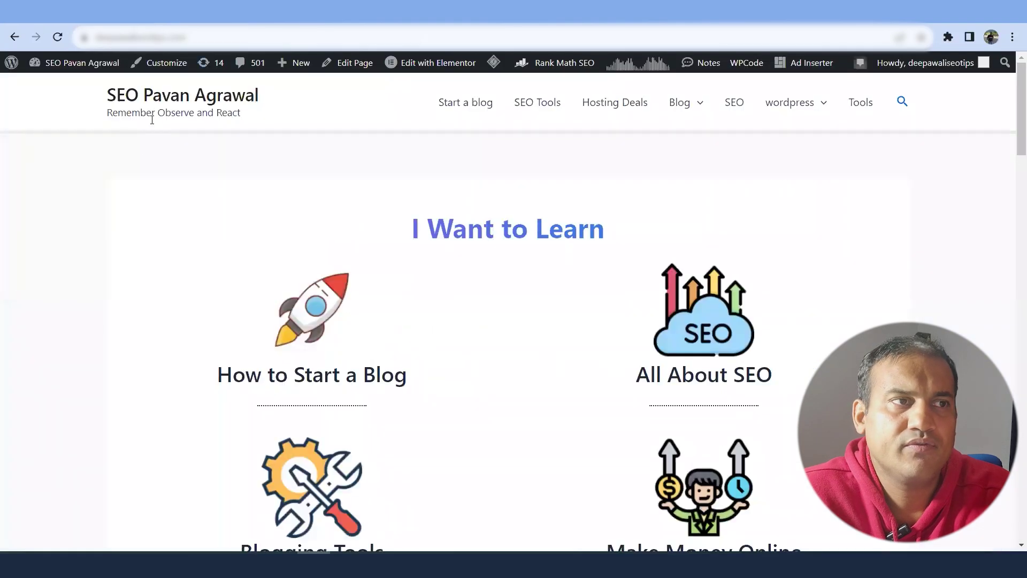
click(321, 321)
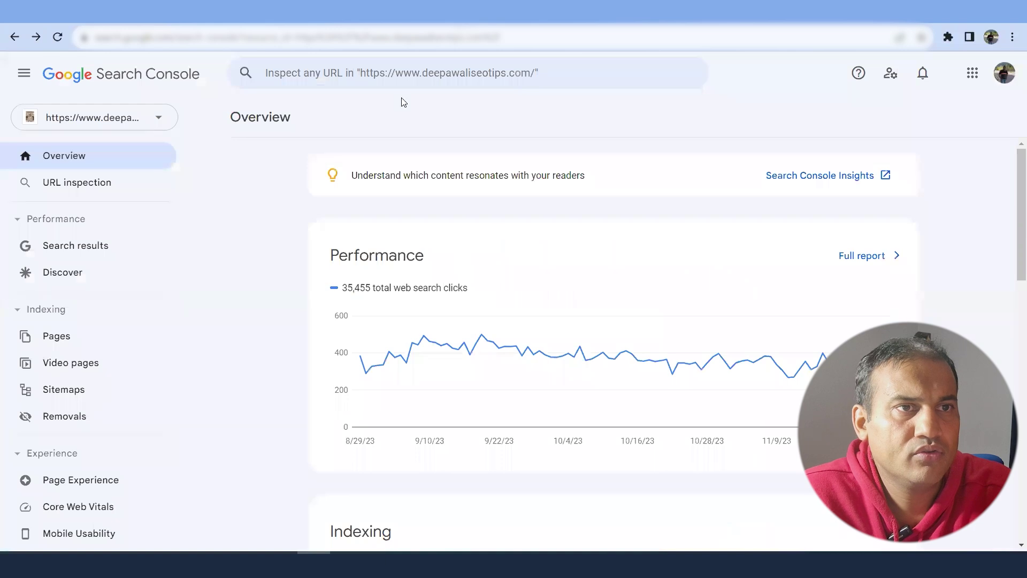
click(392, 81)
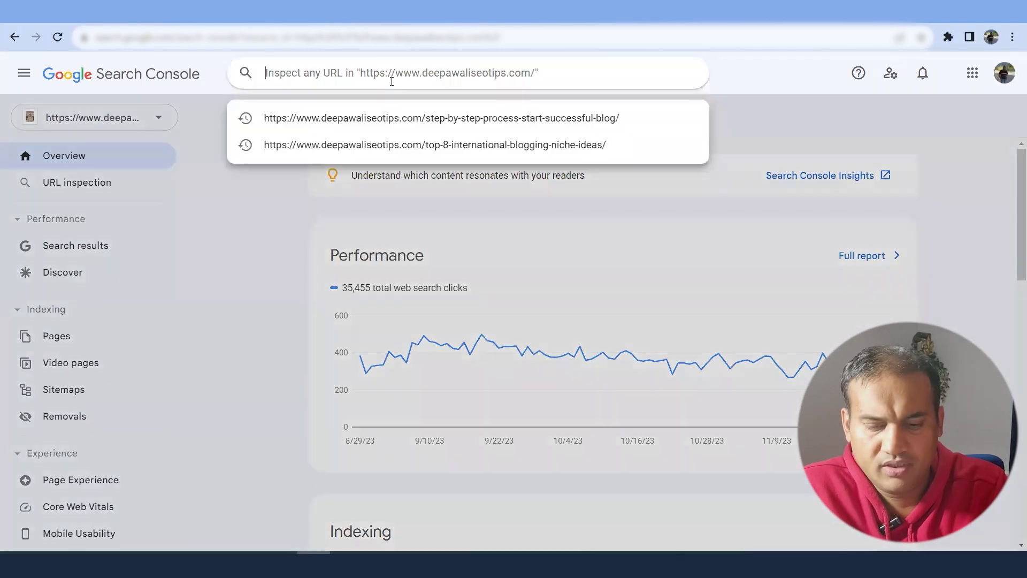
text(https://www.deepawaliseotips.com/step-by-step-process-start-successful-blog/)
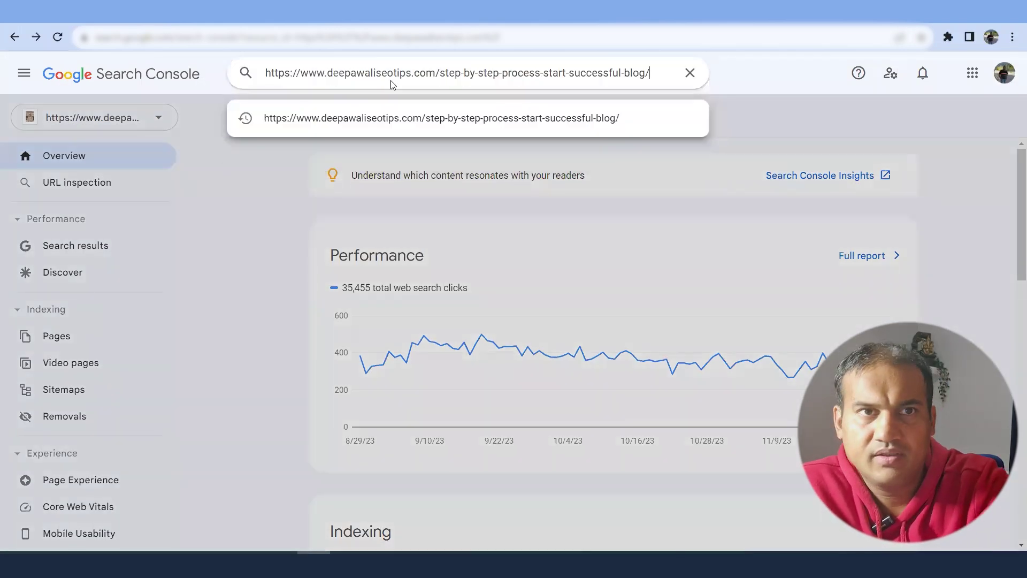
key(Return)
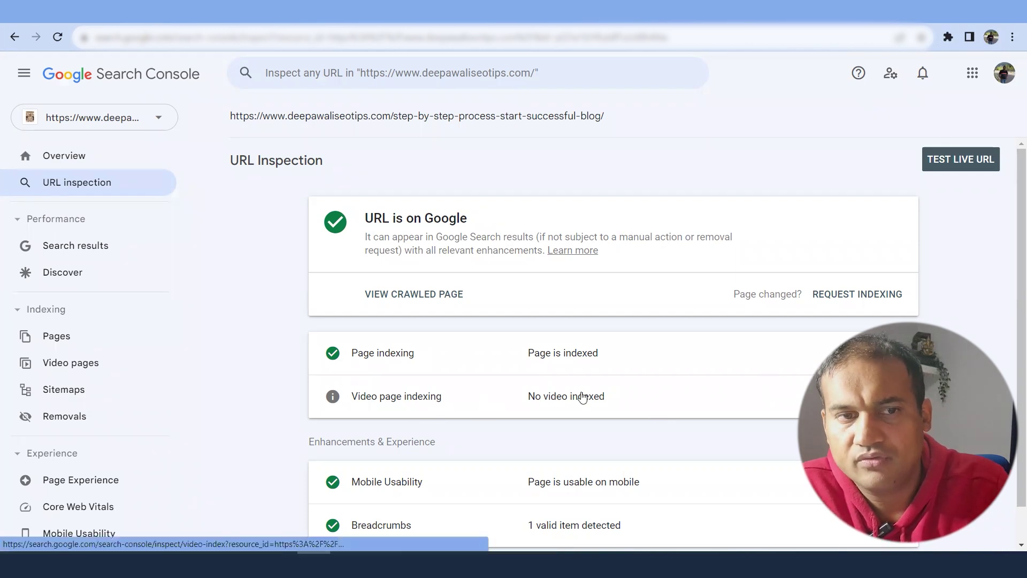
scroll(593, 405, down, 1)
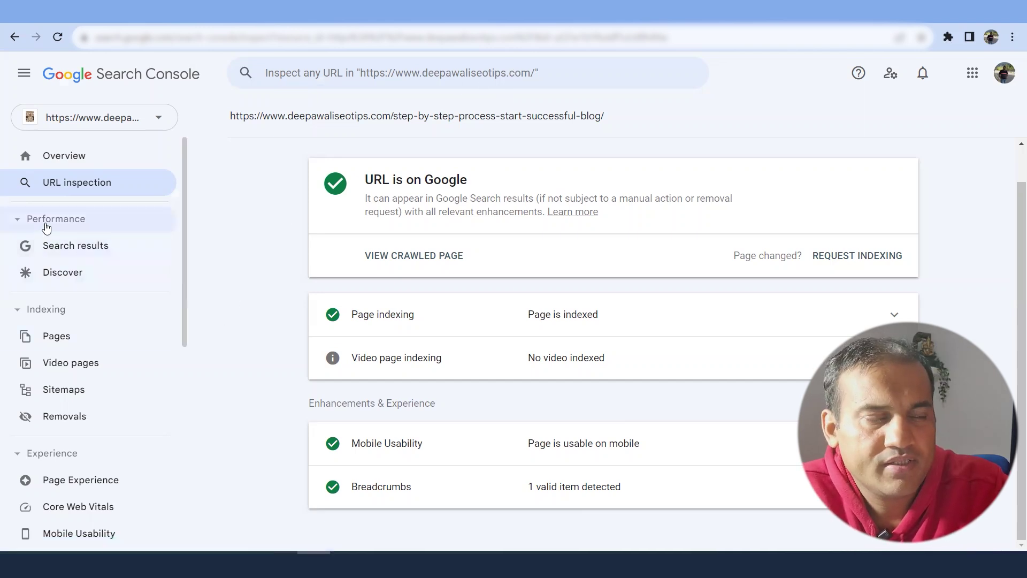
Step: Open the search results performance report and filter it to the Image search type
click(67, 254)
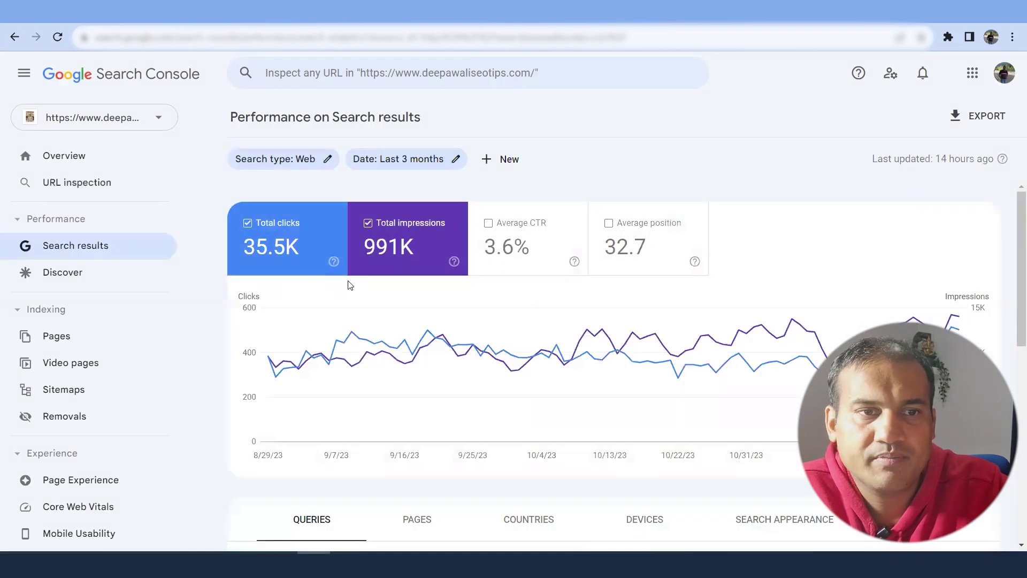
click(294, 159)
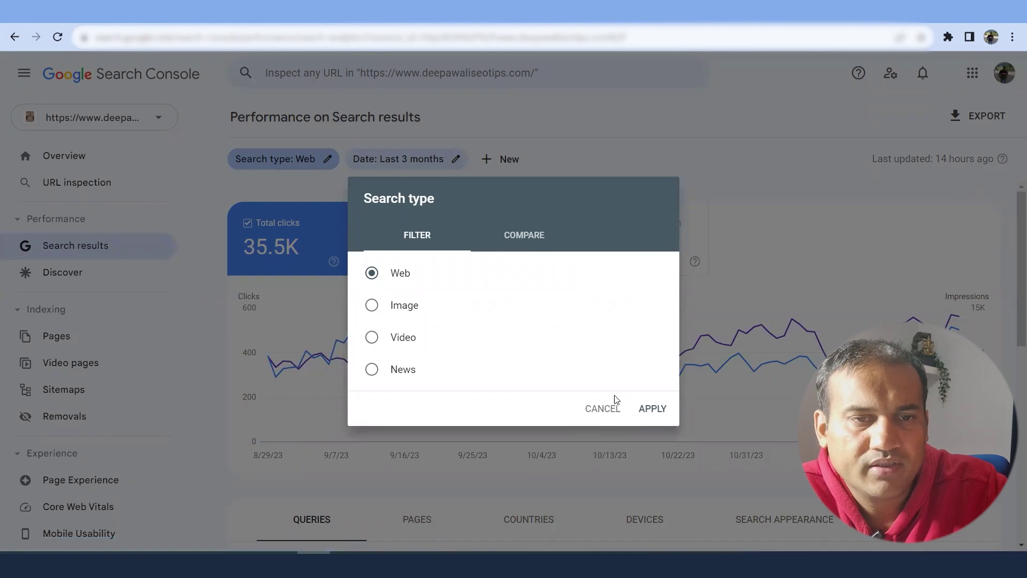
click(373, 306)
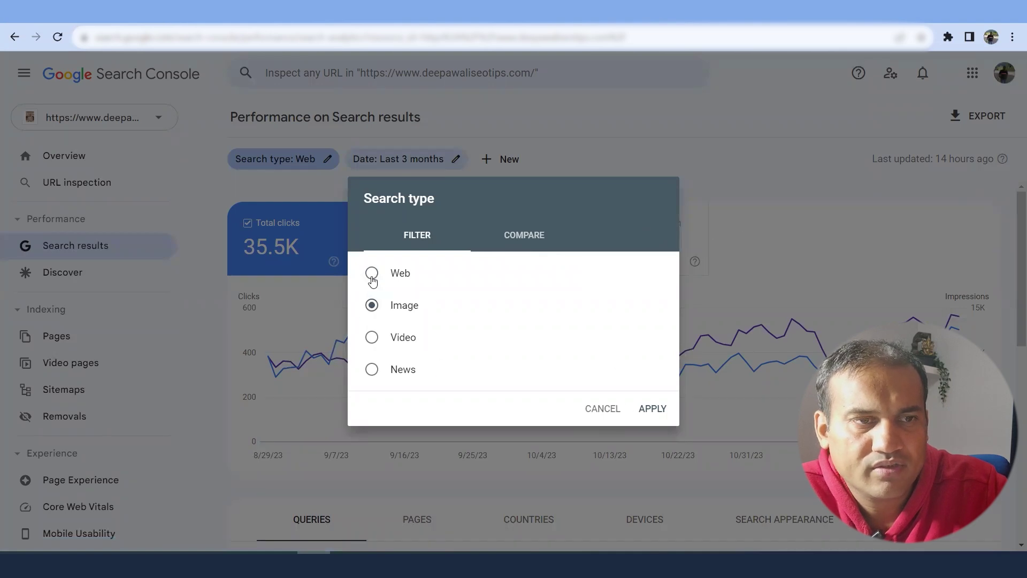
click(652, 409)
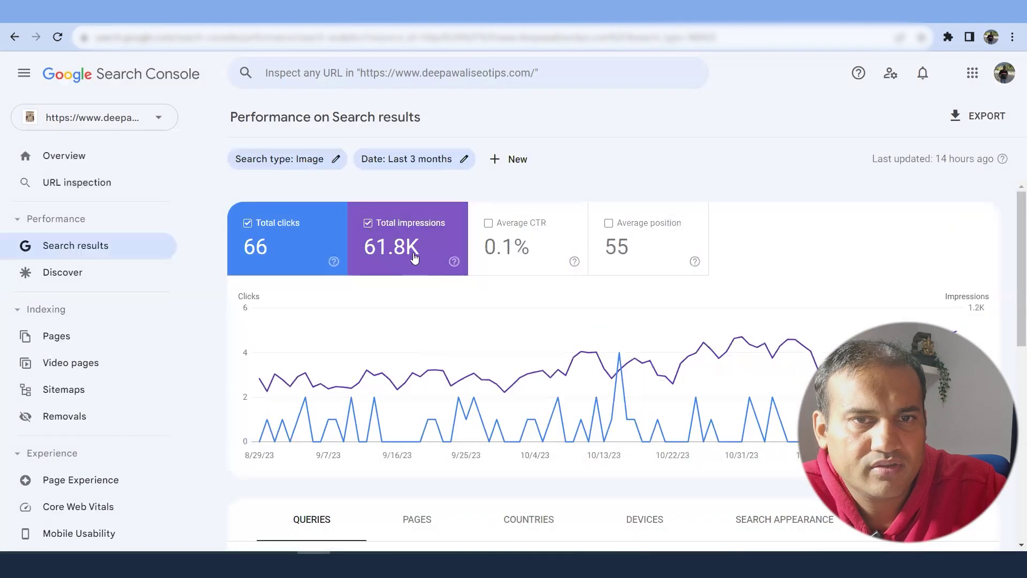
Step: Filter the search results performance report to the Video search type, view its figures, and switch the filter to News
mouse_move(417, 259)
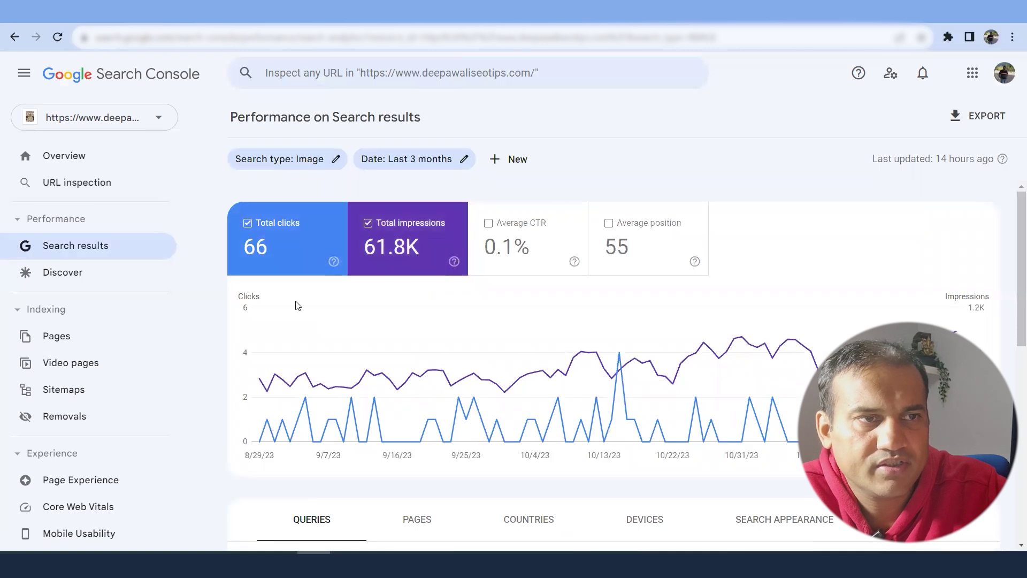
click(333, 158)
click(372, 337)
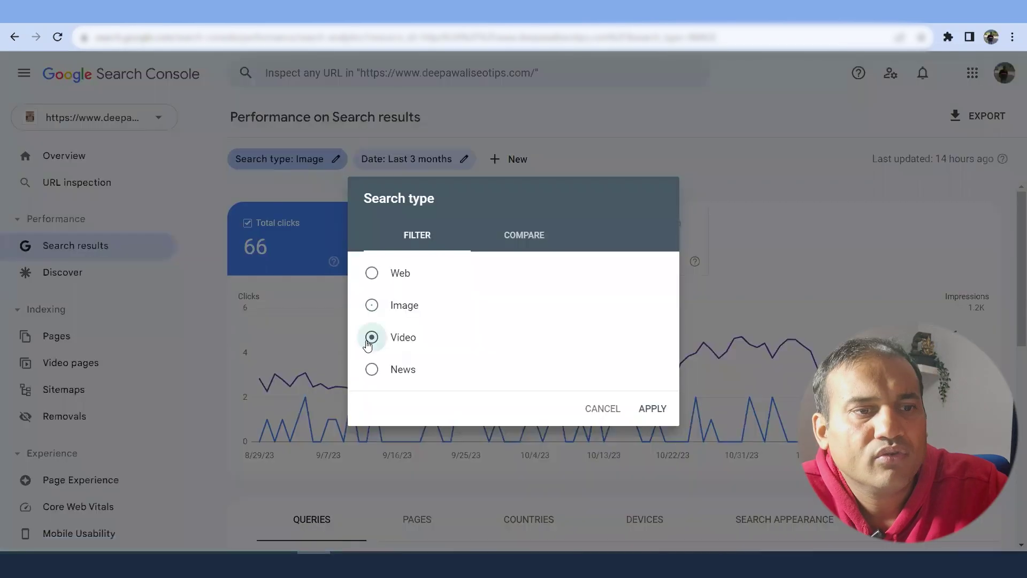
click(663, 411)
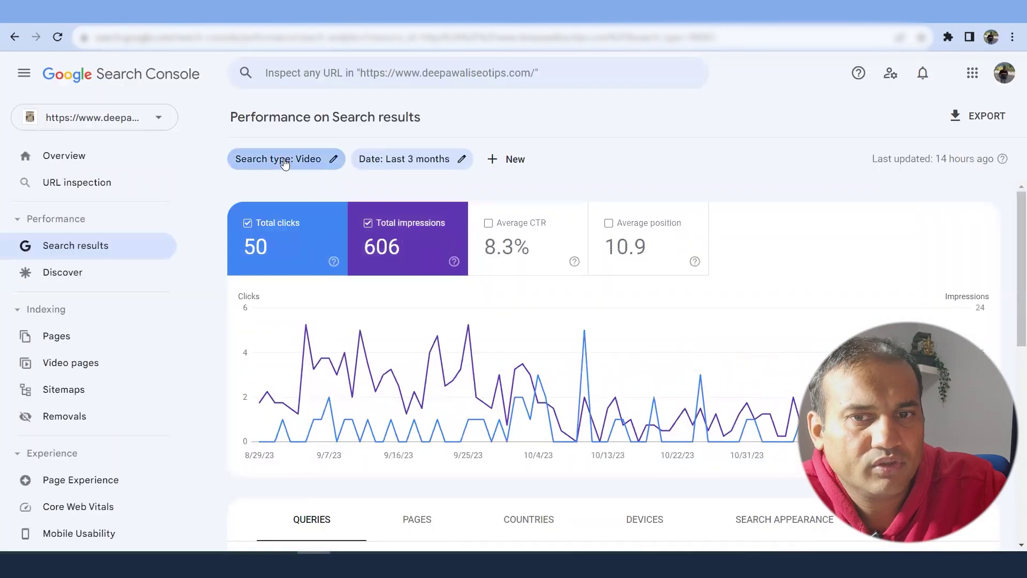
click(285, 160)
click(390, 369)
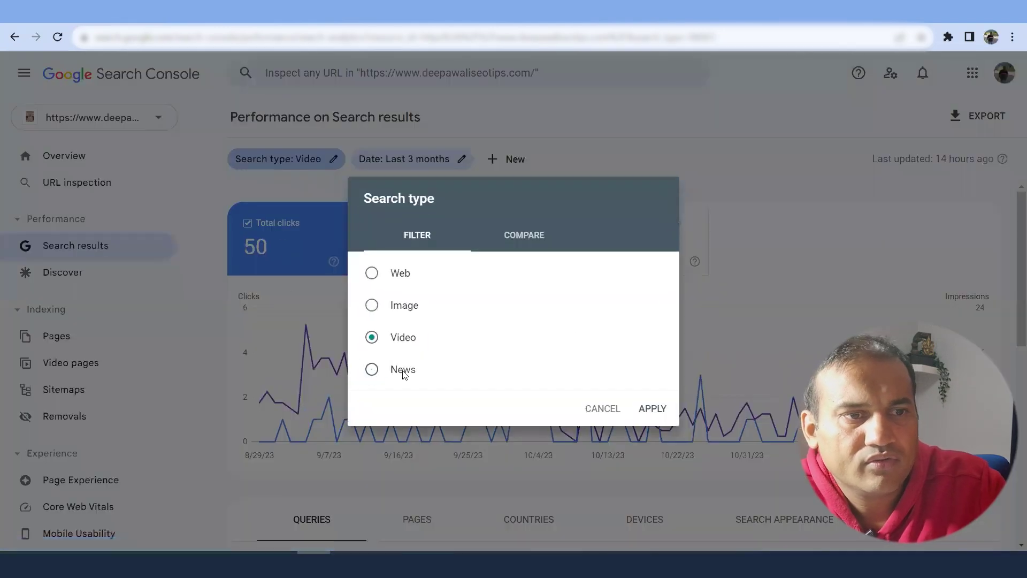
click(648, 410)
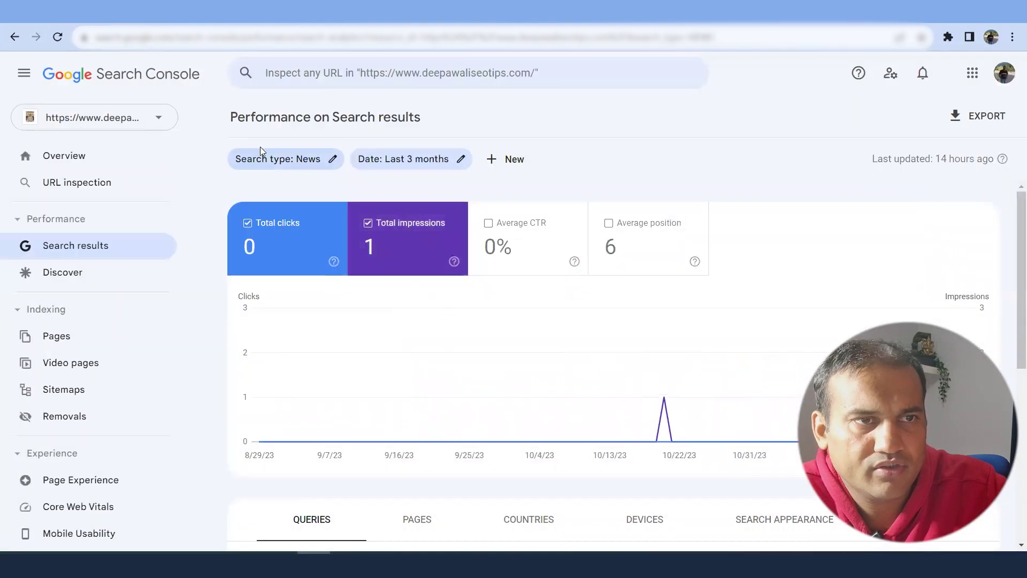
Step: Set the performance report's search type filter back to Web
click(299, 158)
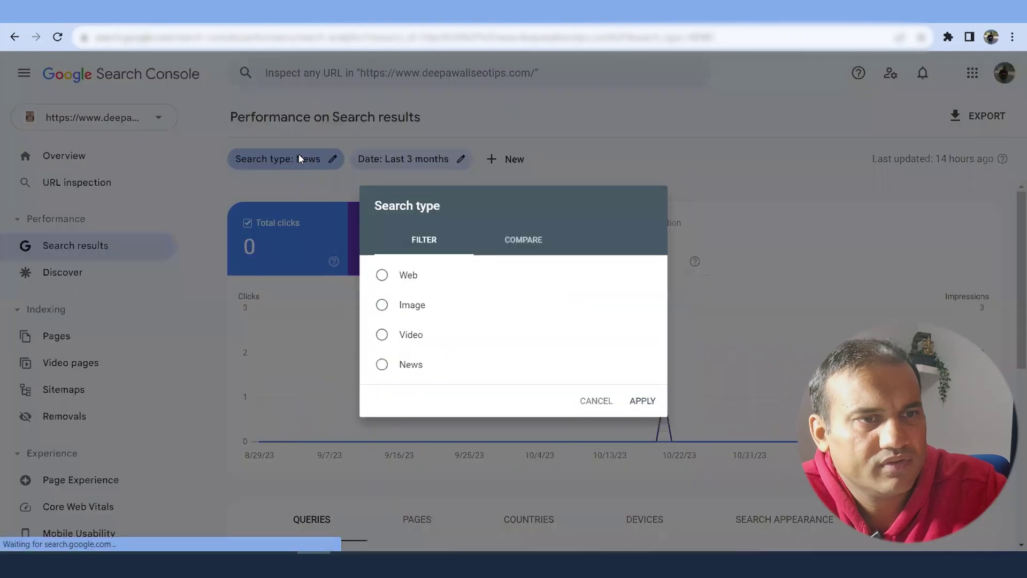
click(393, 281)
click(652, 411)
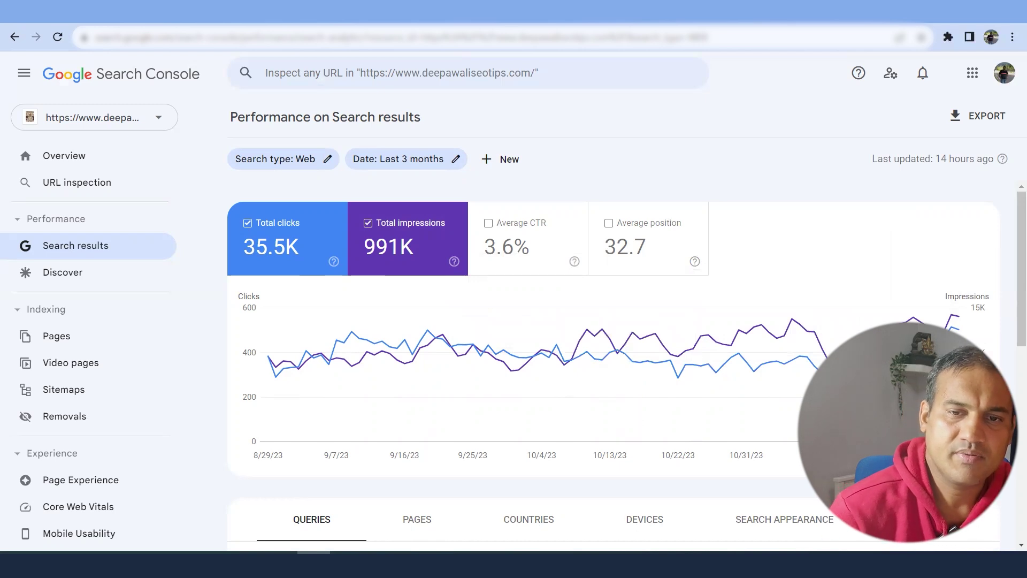
Step: Review the Web performance chart and break the report down by pages to look at the top pages
scroll(610, 321, down, 1)
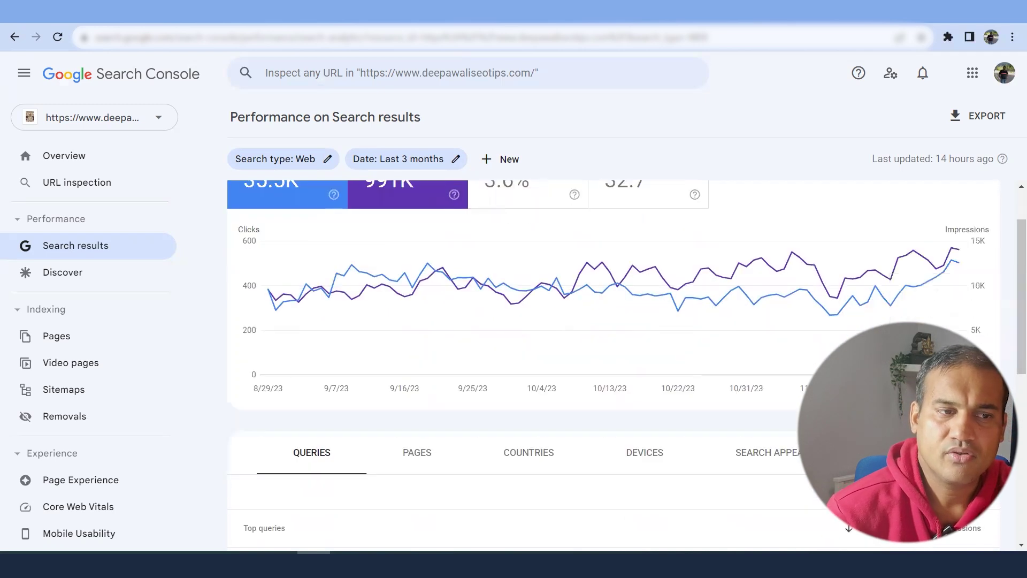
click(426, 463)
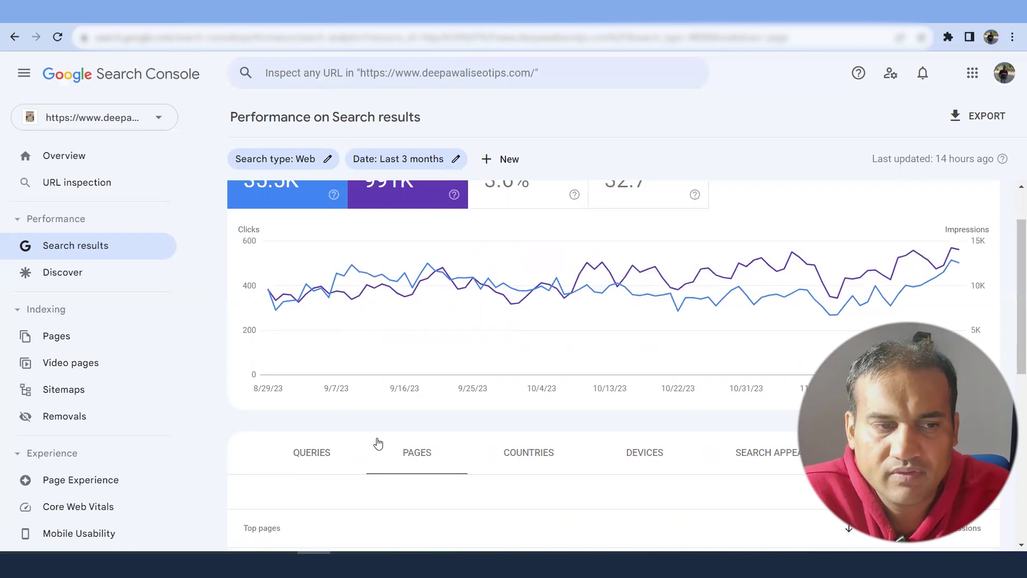
scroll(365, 461, down, 1)
scroll(395, 434, up, 2)
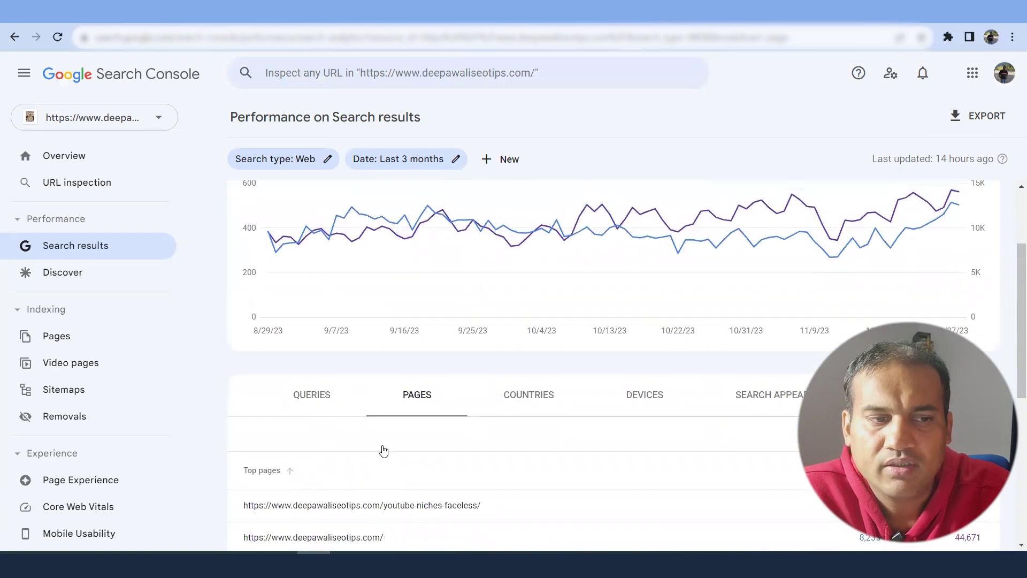
scroll(384, 450, down, 1)
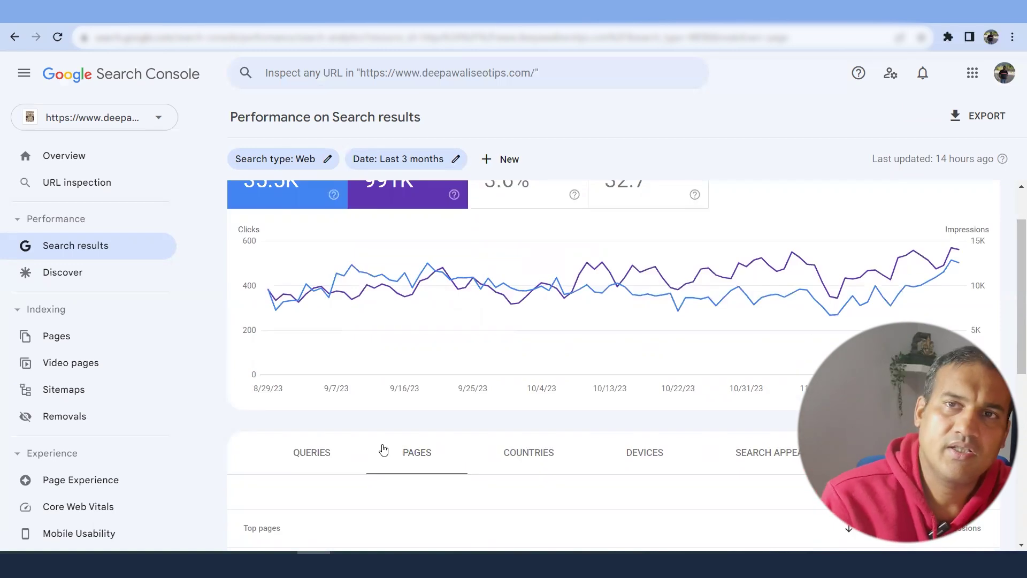
Step: View the Discover performance report, and open the Page indexing report to review why pages aren't indexed
click(84, 272)
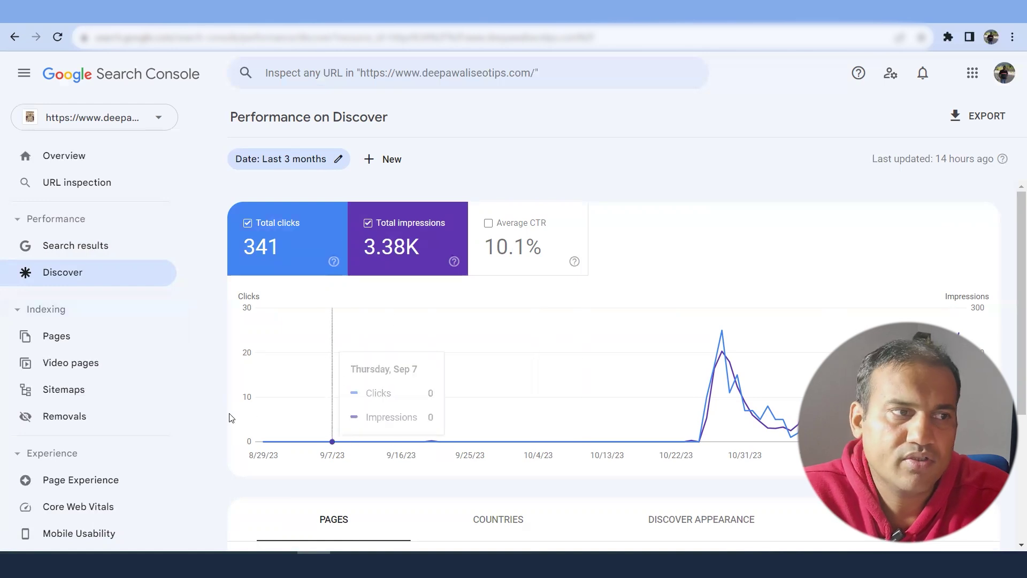
click(60, 341)
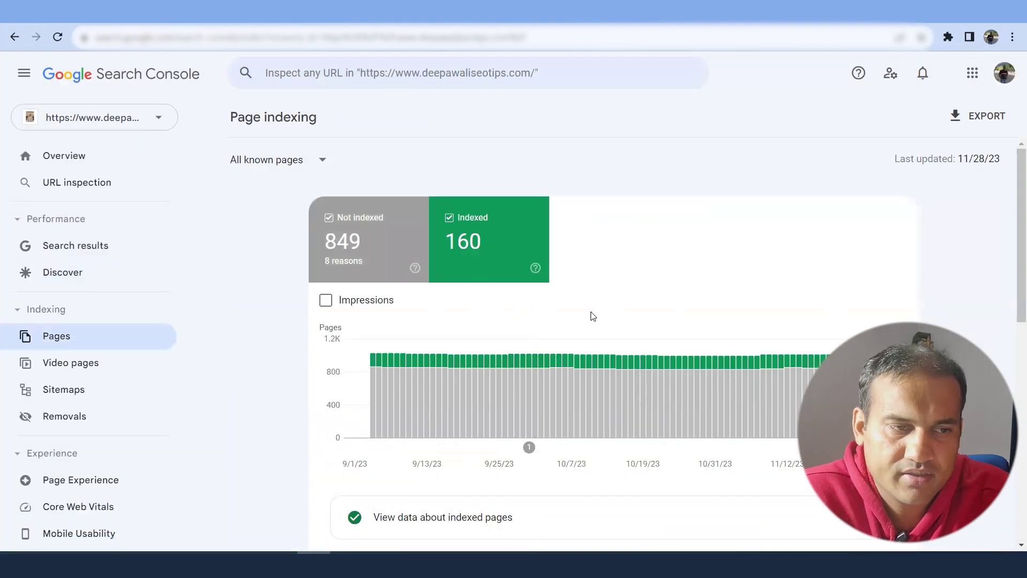
scroll(591, 318, down, 6)
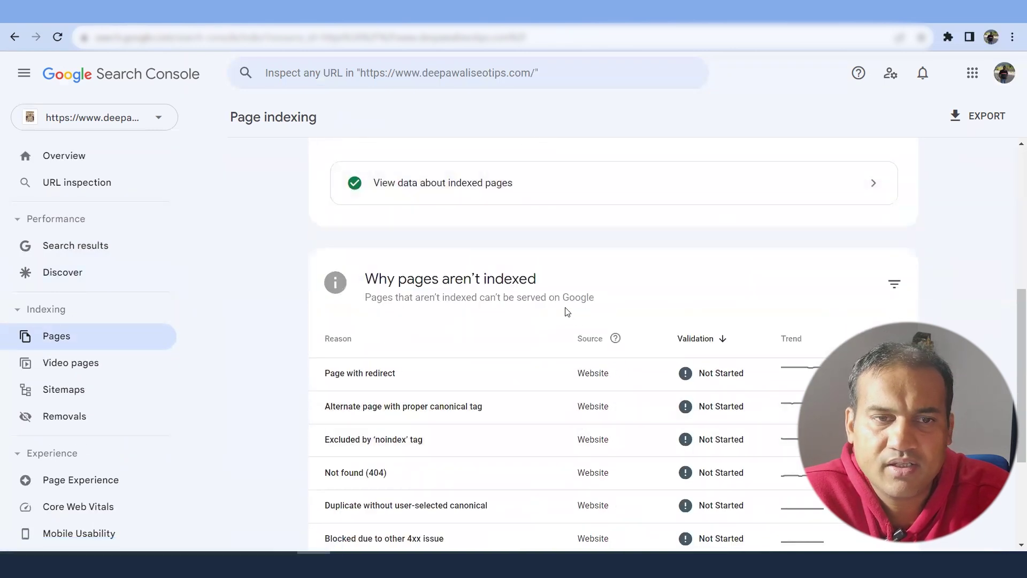
scroll(561, 313, down, 1)
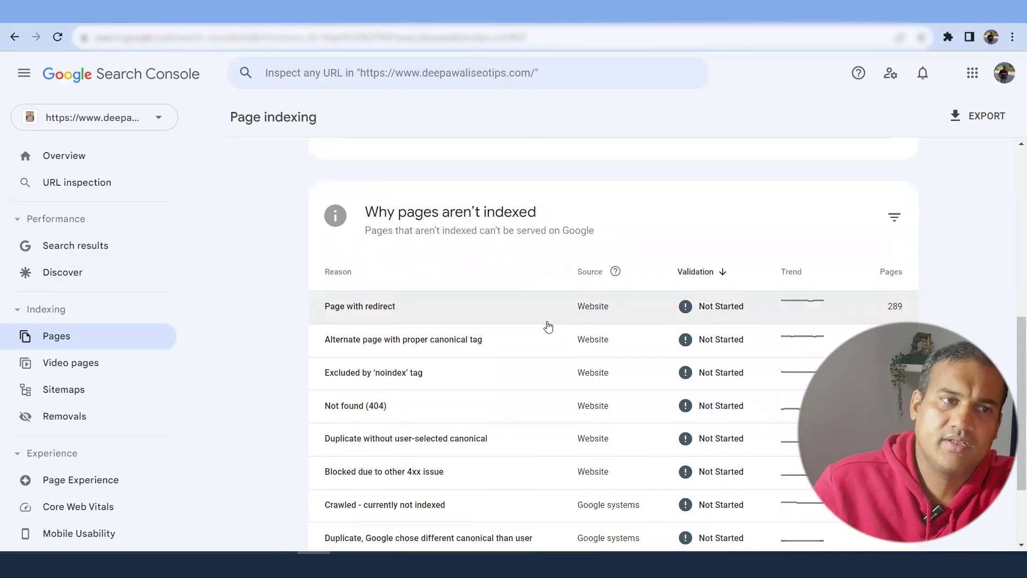
Step: Examine the affected pages and example URLs for the "Page with redirect" reason and return to the Page indexing report
click(548, 323)
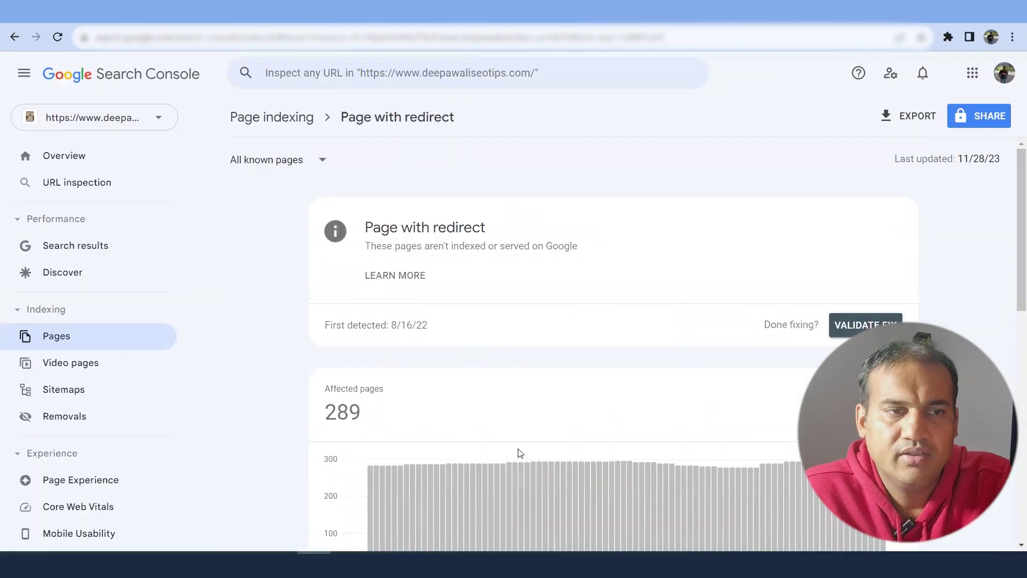
scroll(519, 452, down, 5)
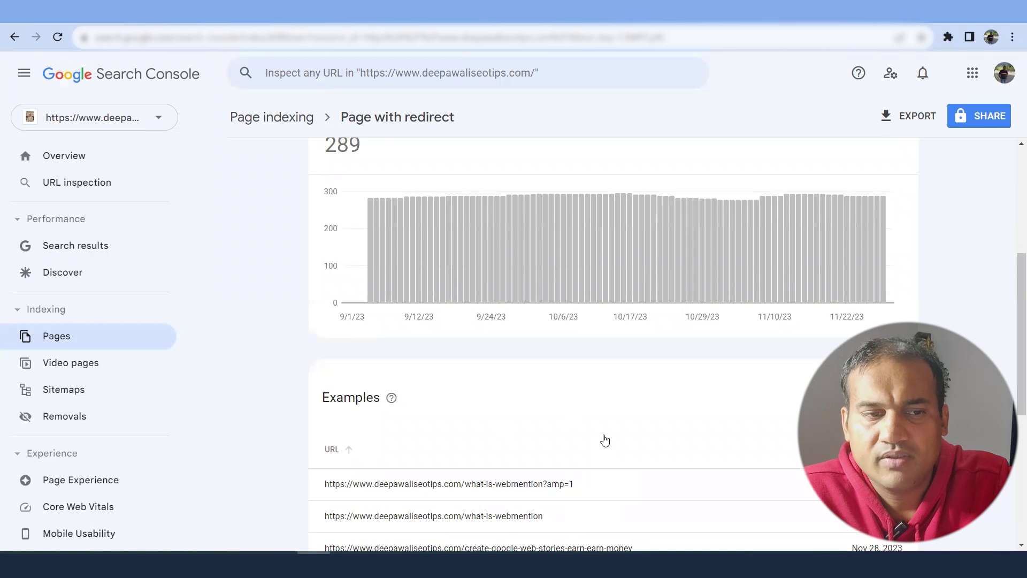
scroll(605, 440, down, 1)
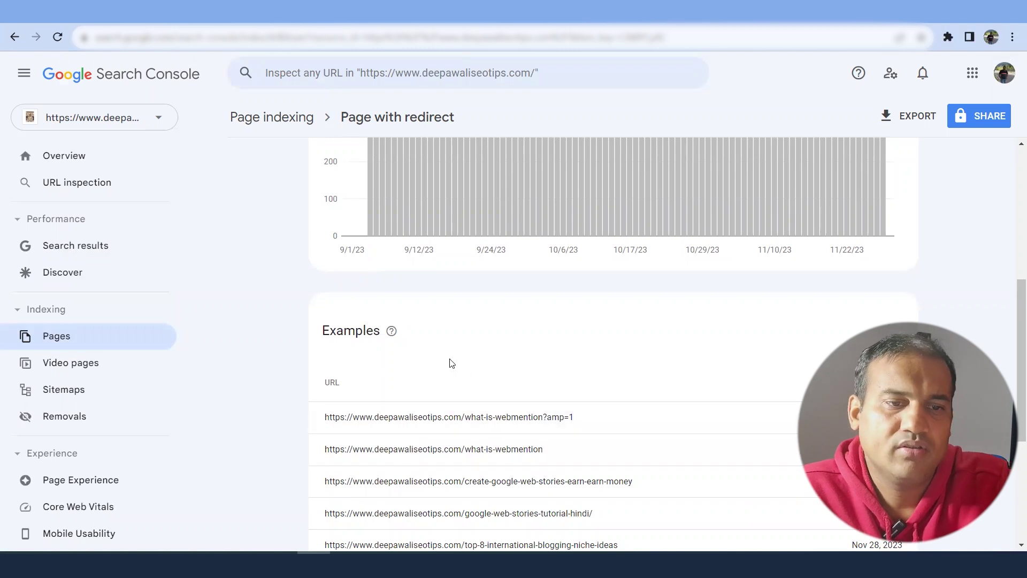
scroll(340, 297, up, 6)
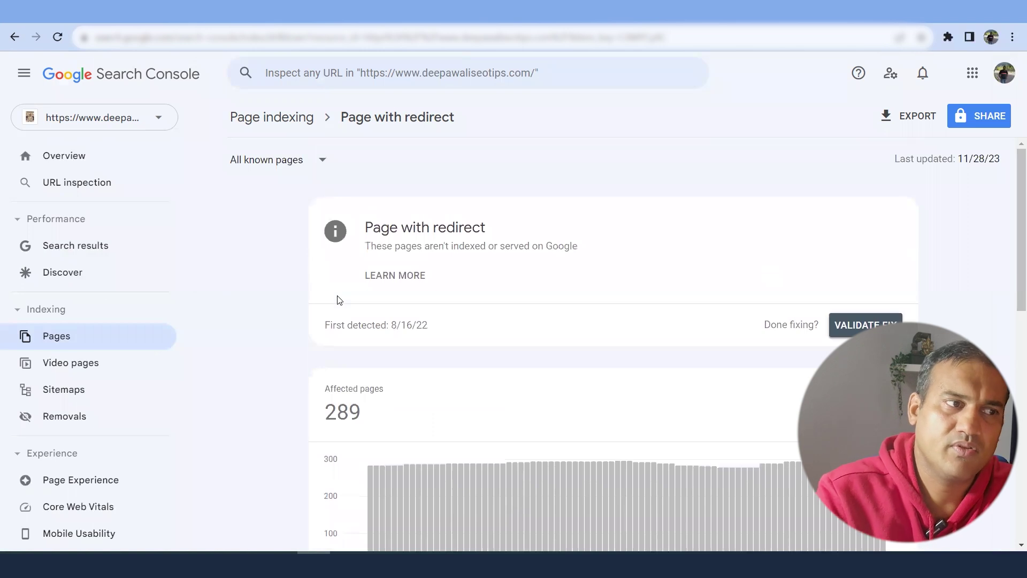
click(298, 119)
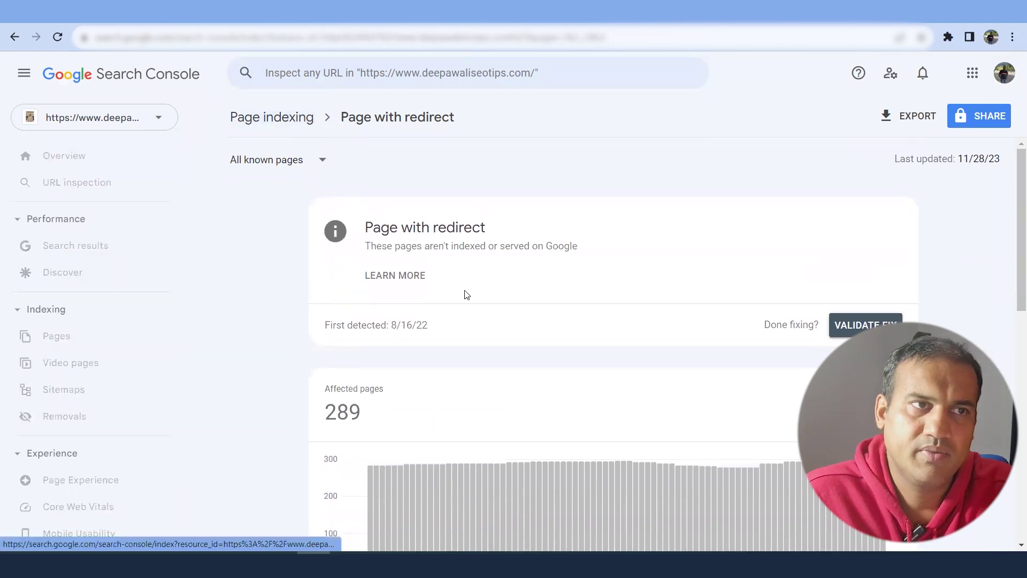
Step: Examine the example URLs for "Alternate page with proper canonical tag" and return to the Page indexing report
scroll(580, 382, down, 5)
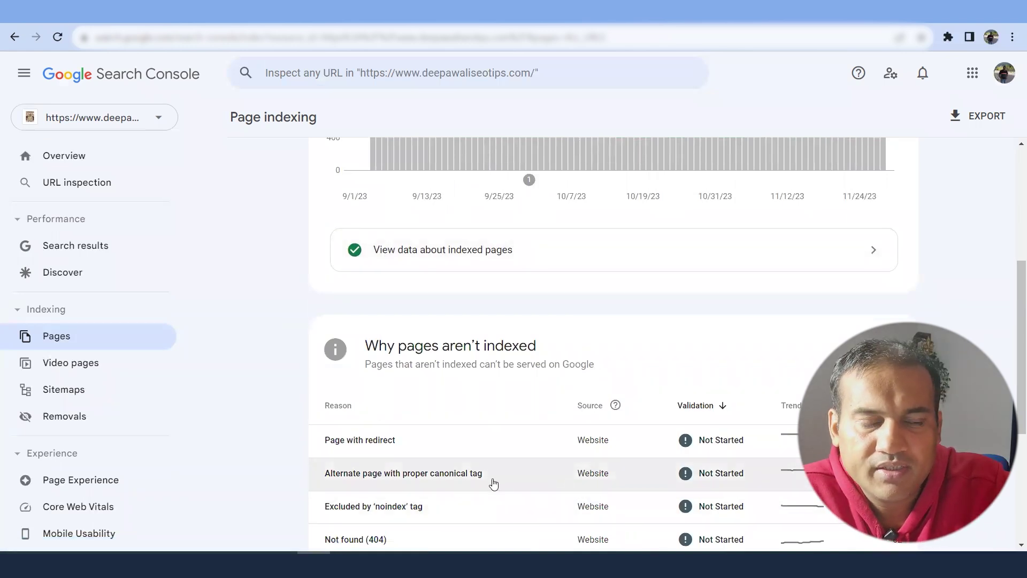
click(498, 484)
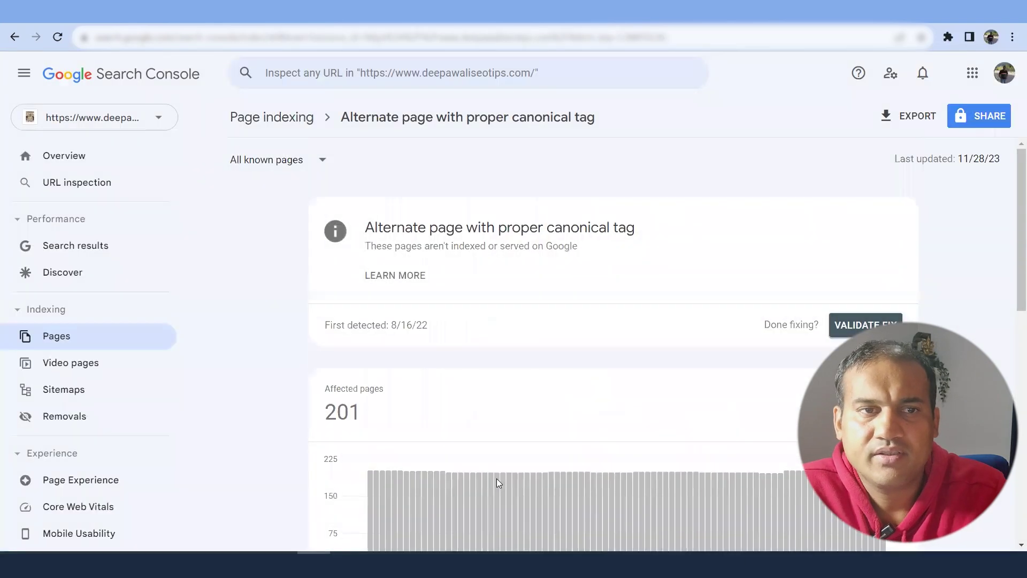
scroll(570, 439, down, 5)
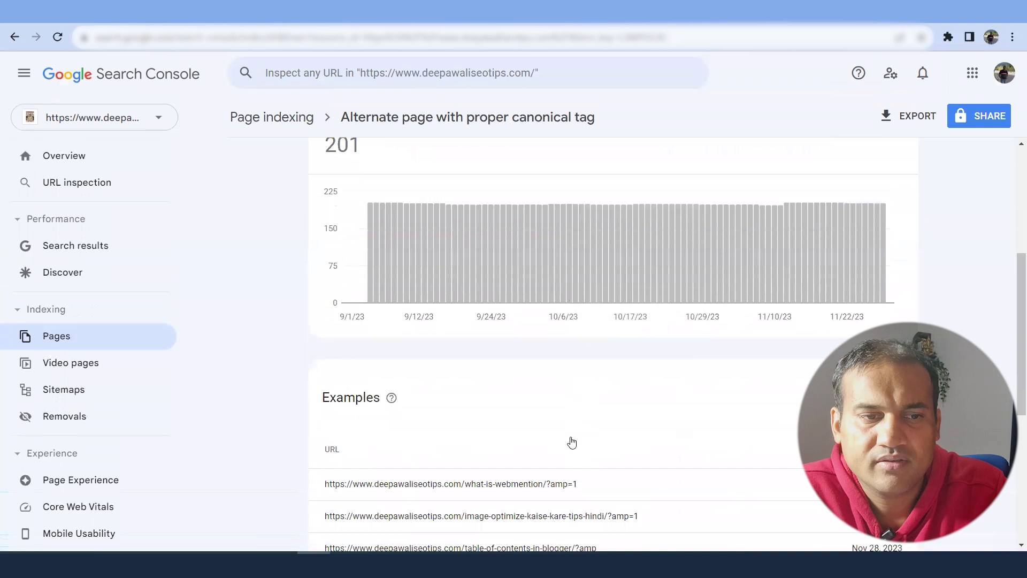
scroll(571, 442, down, 1)
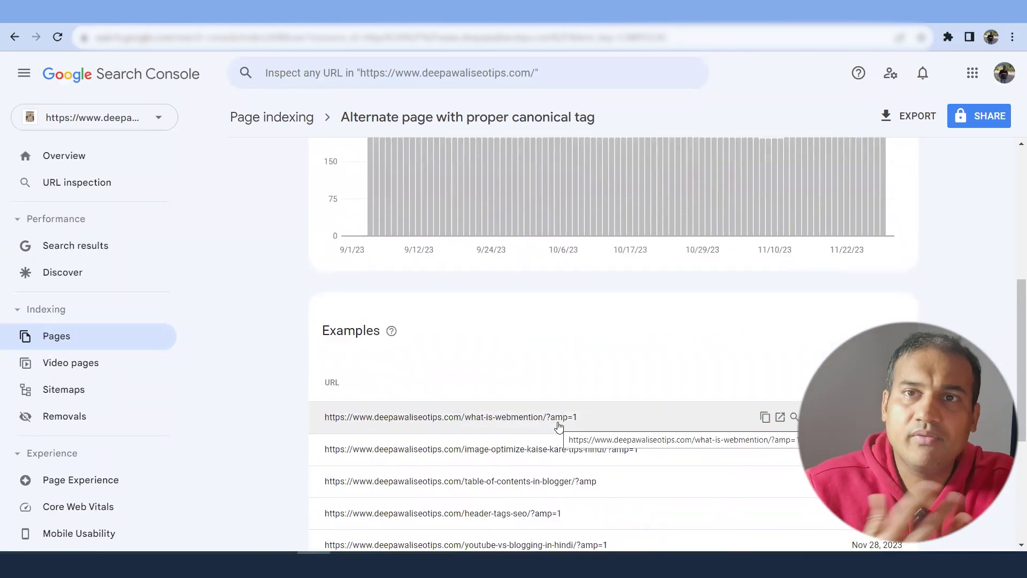
click(283, 125)
Step: Examine the affected pages trend and example URLs for the "Not found (404)" reason and return to the Page indexing report
scroll(581, 427, down, 3)
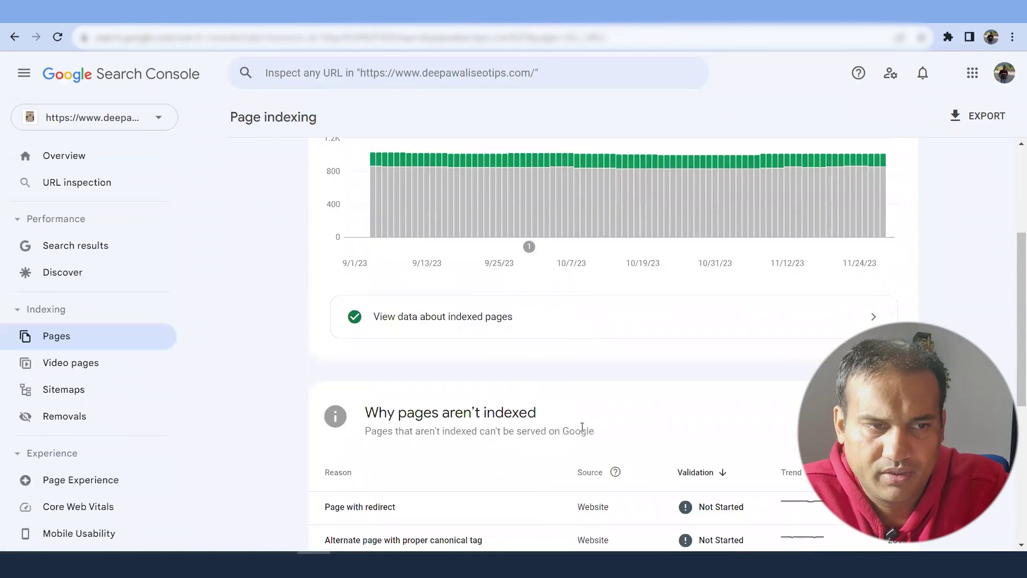
scroll(582, 427, down, 4)
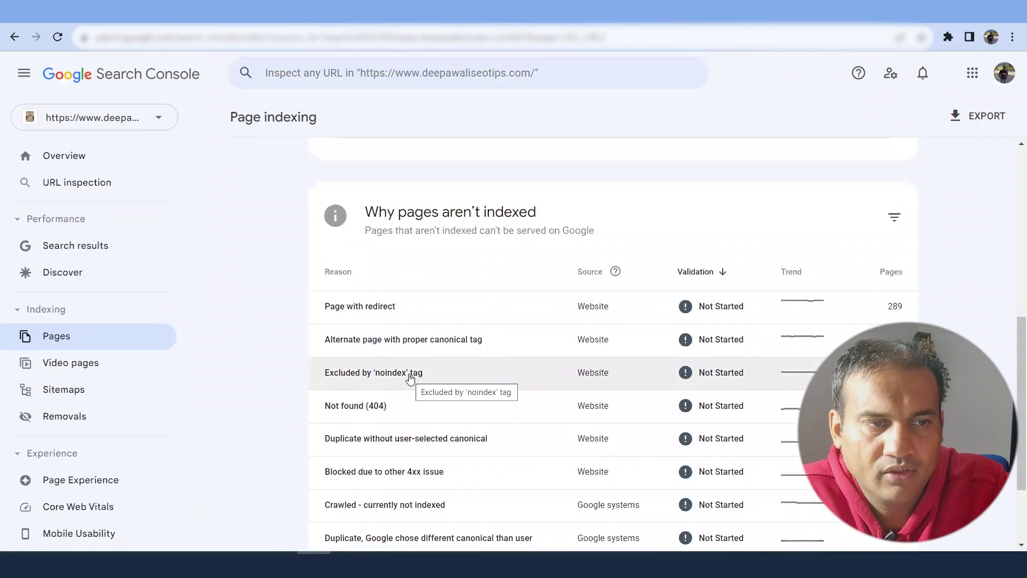
click(425, 415)
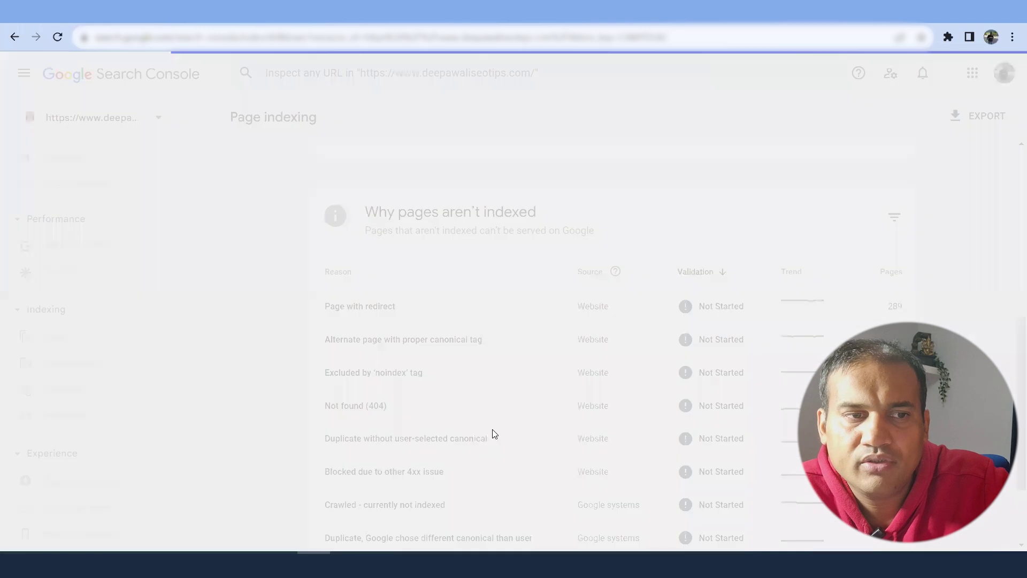
scroll(543, 397, down, 2)
scroll(543, 397, down, 1)
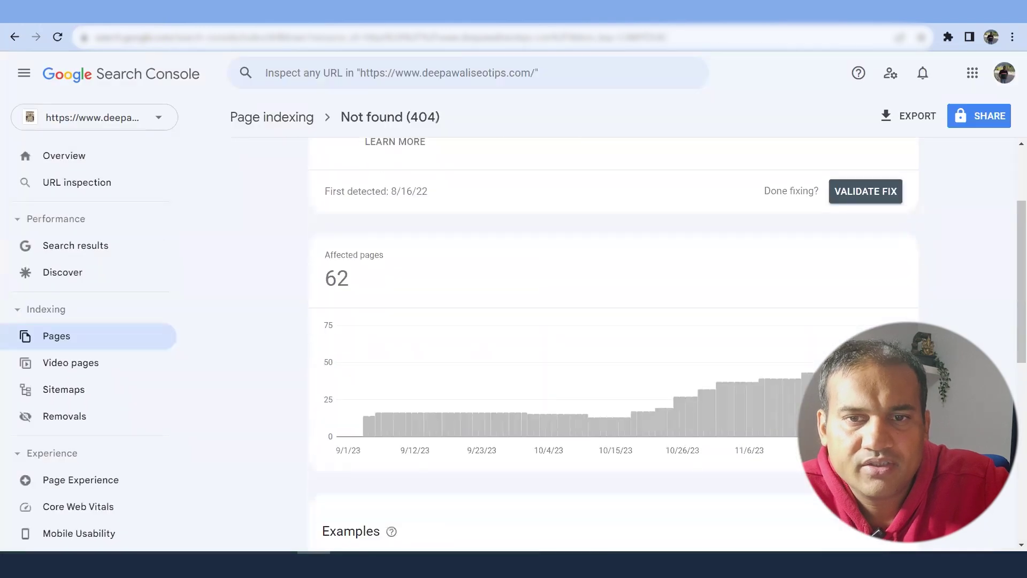
scroll(718, 394, down, 4)
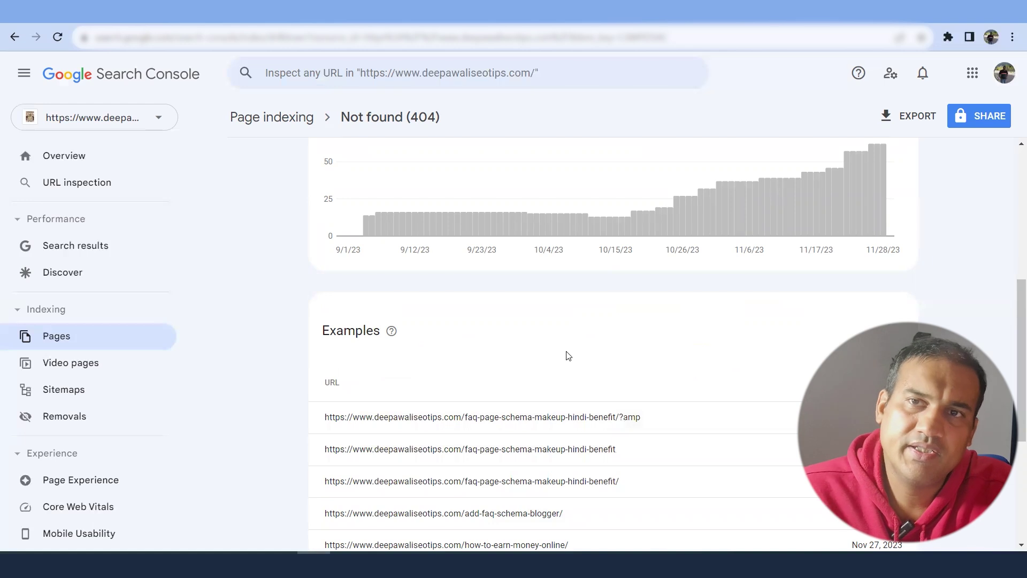
click(287, 125)
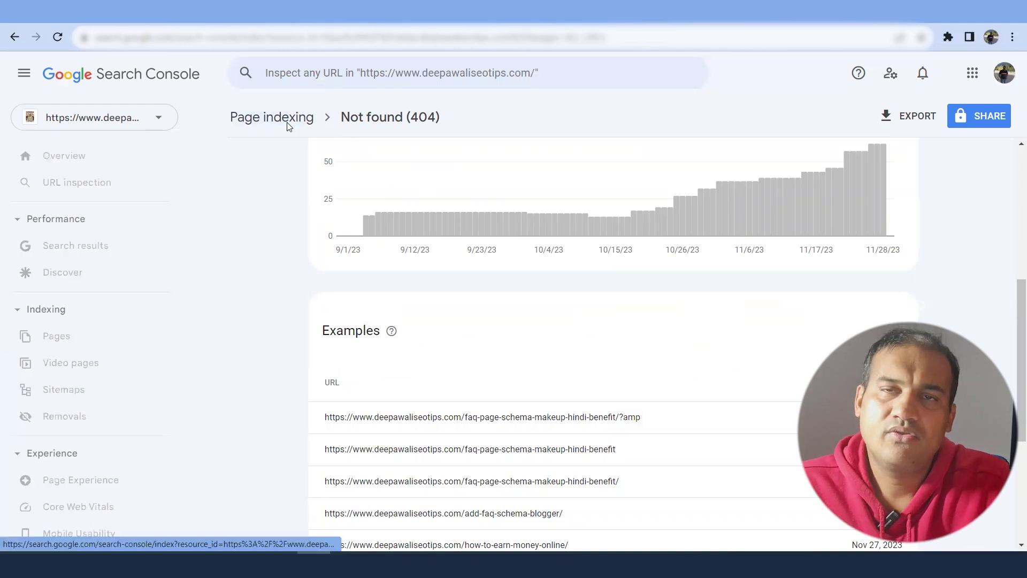
Step: Examine the example URLs for "Duplicate without user-selected canonical" and read the help note about the Examples table
scroll(465, 468, down, 5)
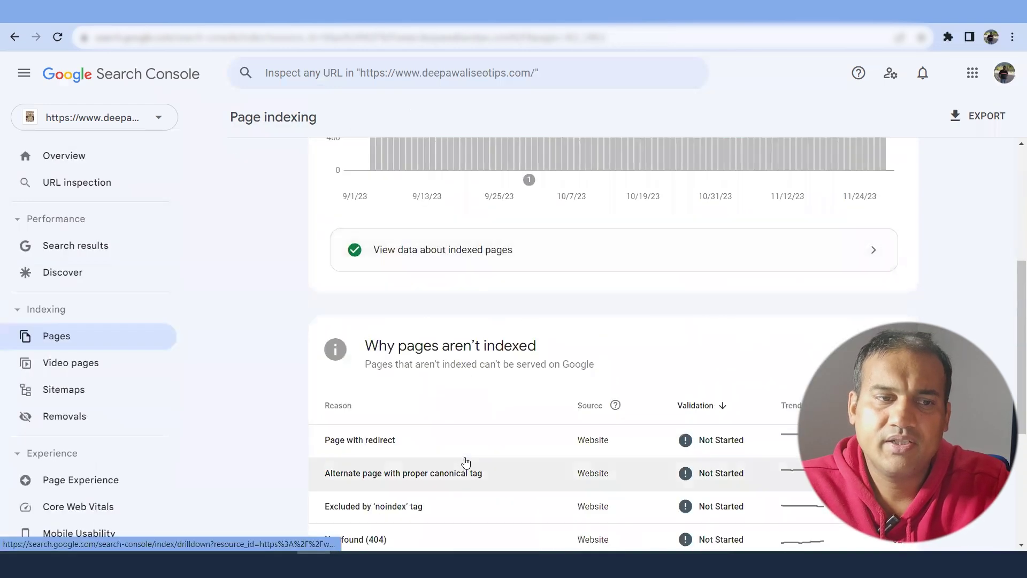
scroll(465, 461, down, 4)
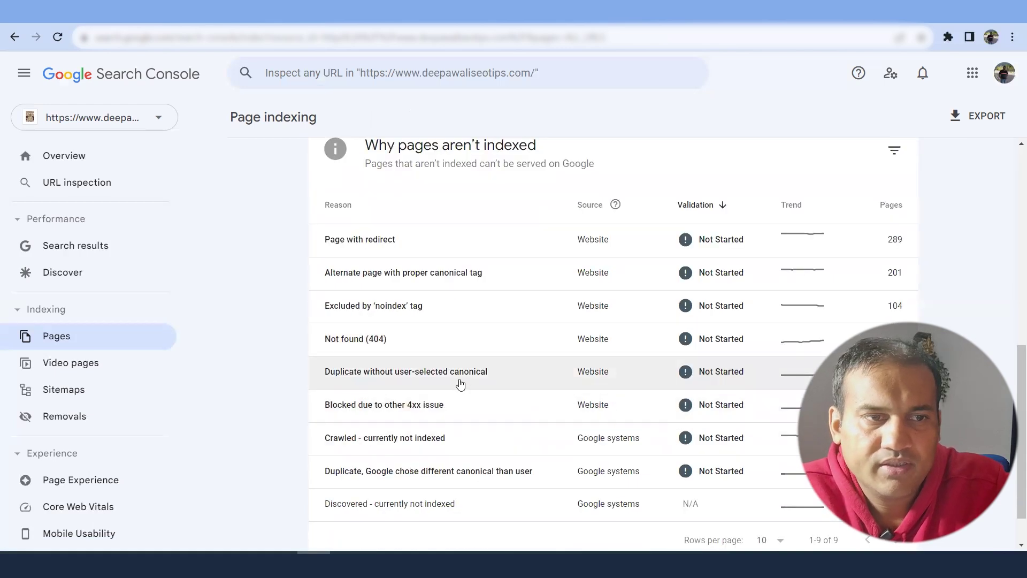
click(460, 384)
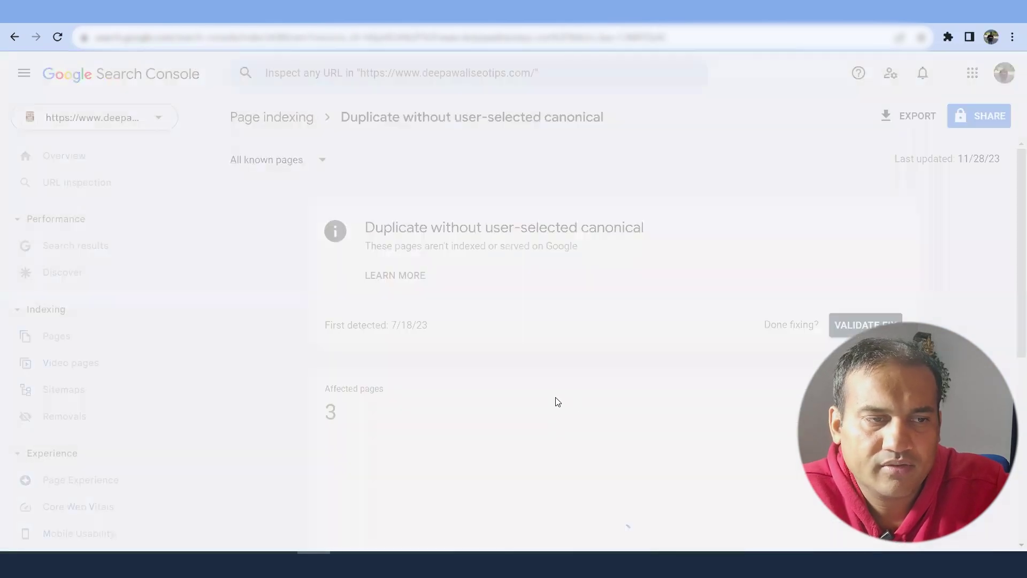
scroll(580, 405, down, 3)
scroll(579, 405, down, 4)
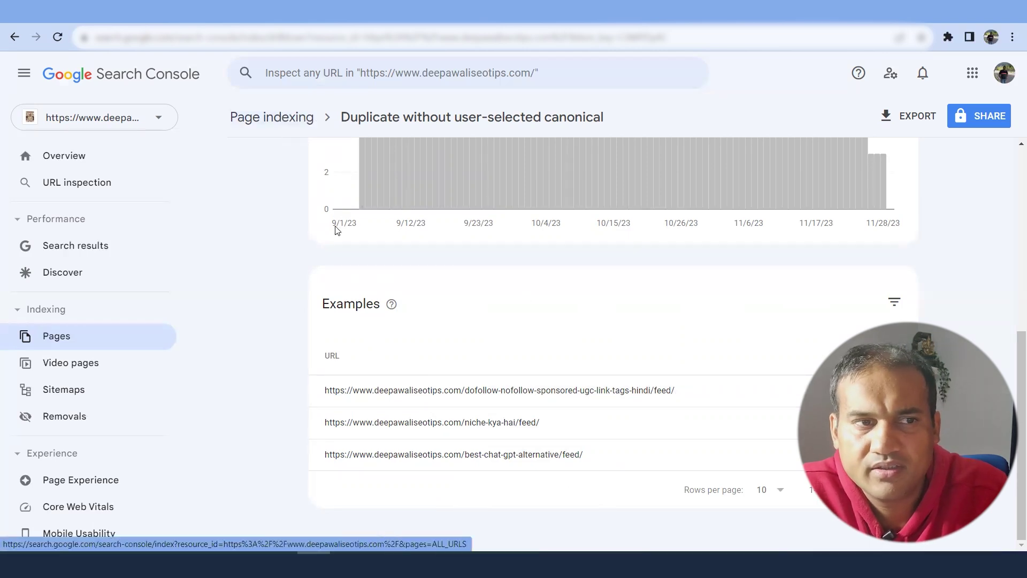
click(391, 304)
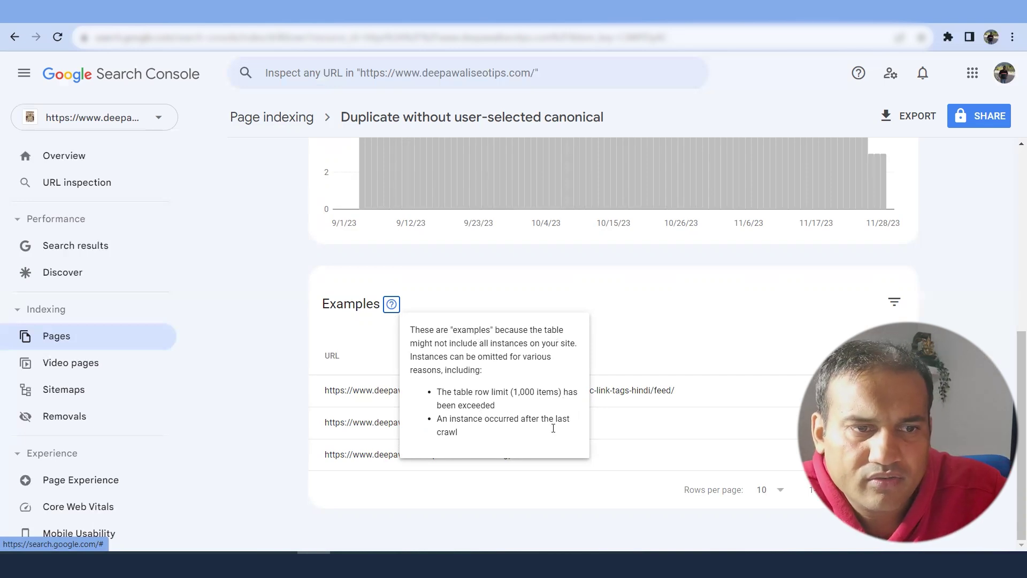
Step: Leave the duplicate-page details, examine the affected pages trend and example URLs for "Crawled - currently not indexed", and return to the Page indexing report
click(599, 484)
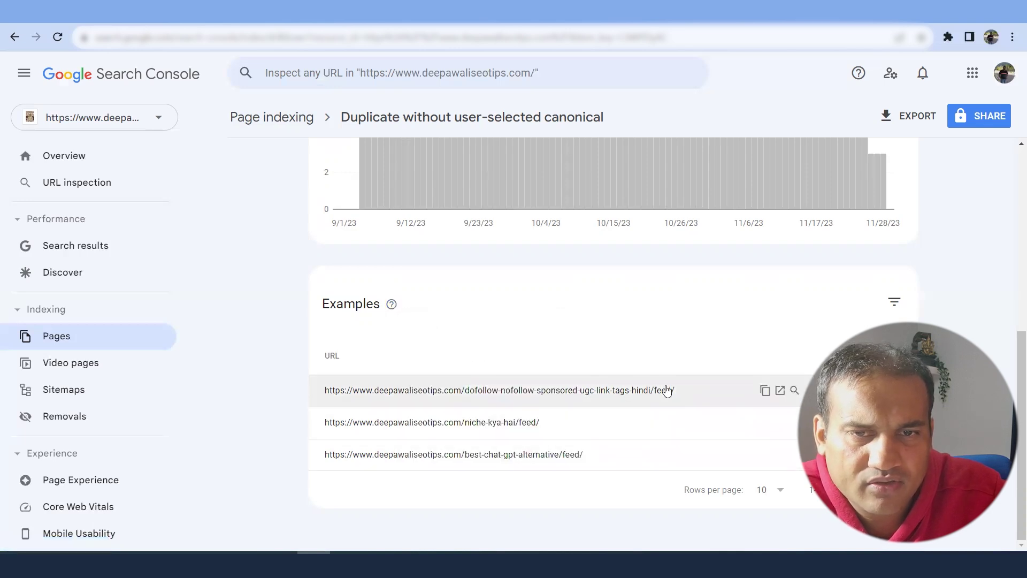
key(alt+Left)
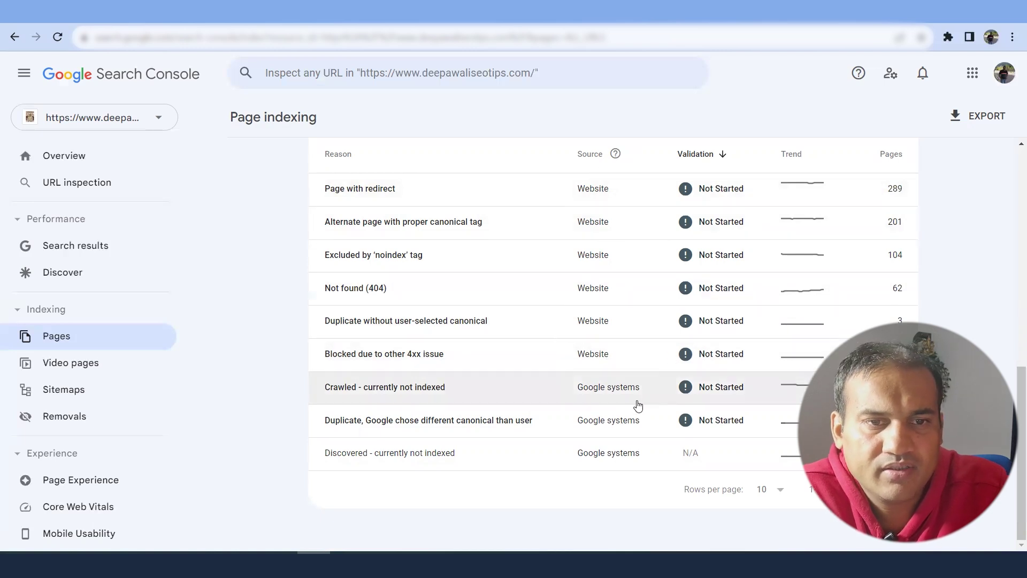
click(557, 400)
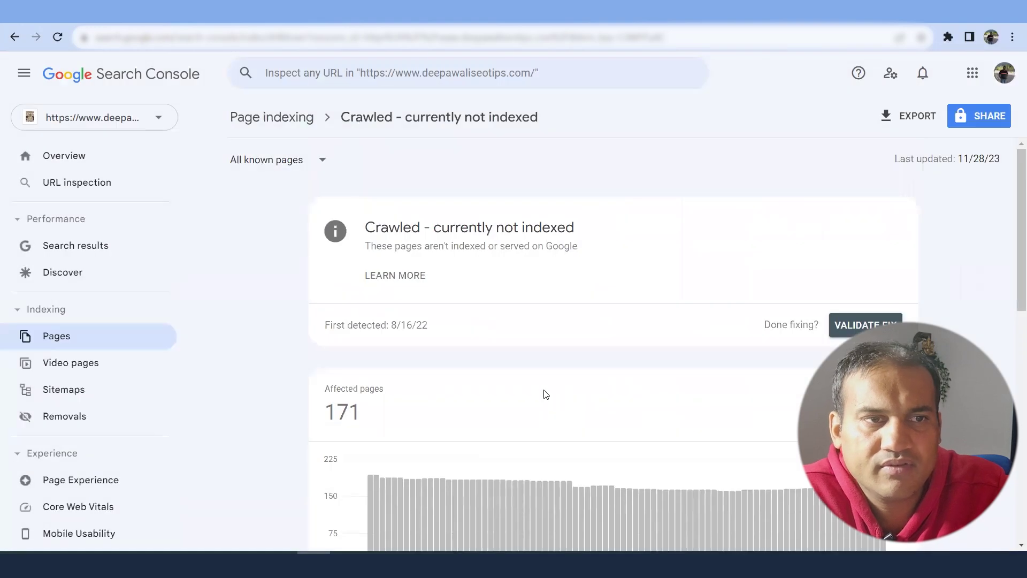
scroll(544, 394, down, 4)
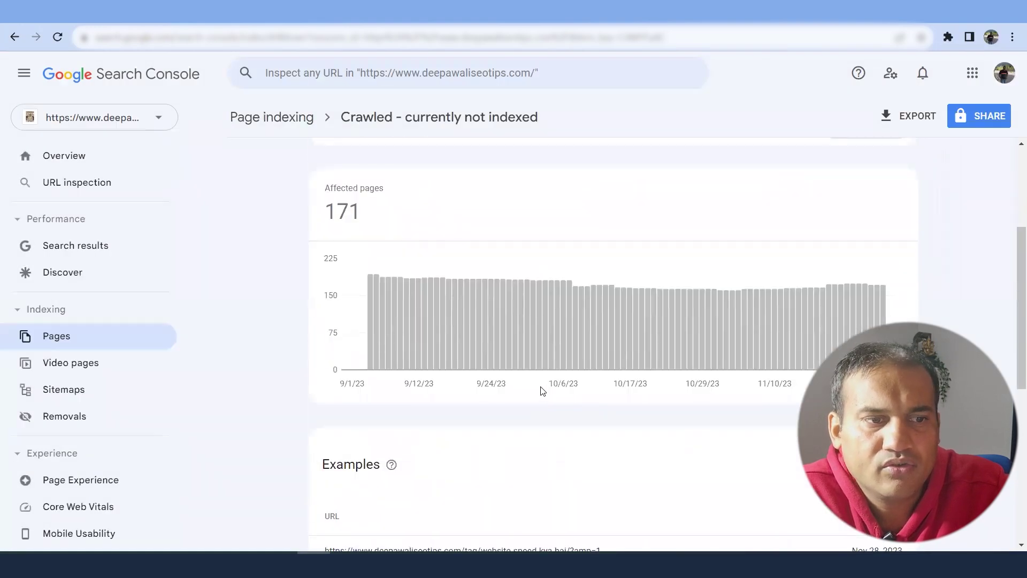
scroll(543, 392, down, 4)
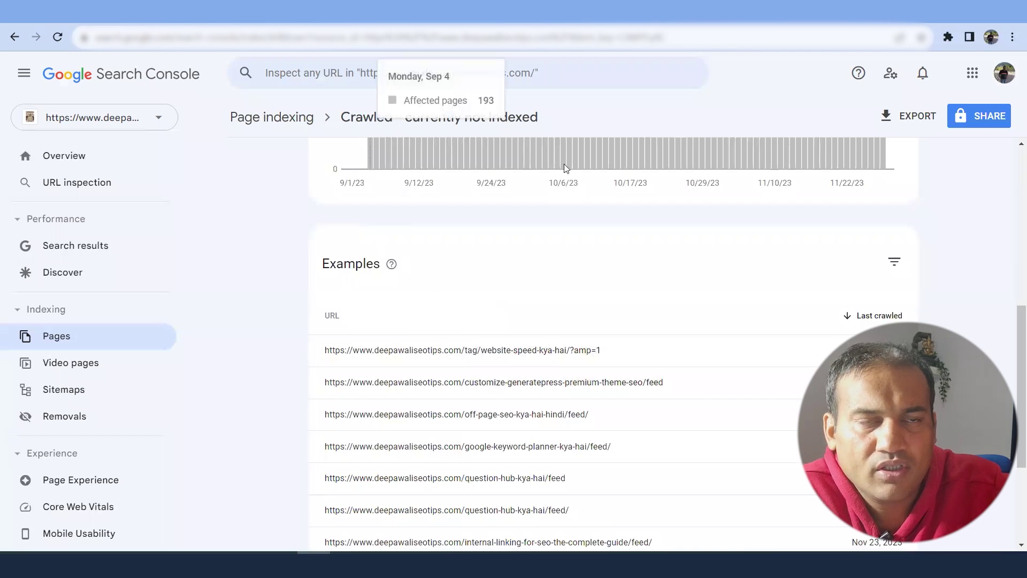
mouse_move(738, 415)
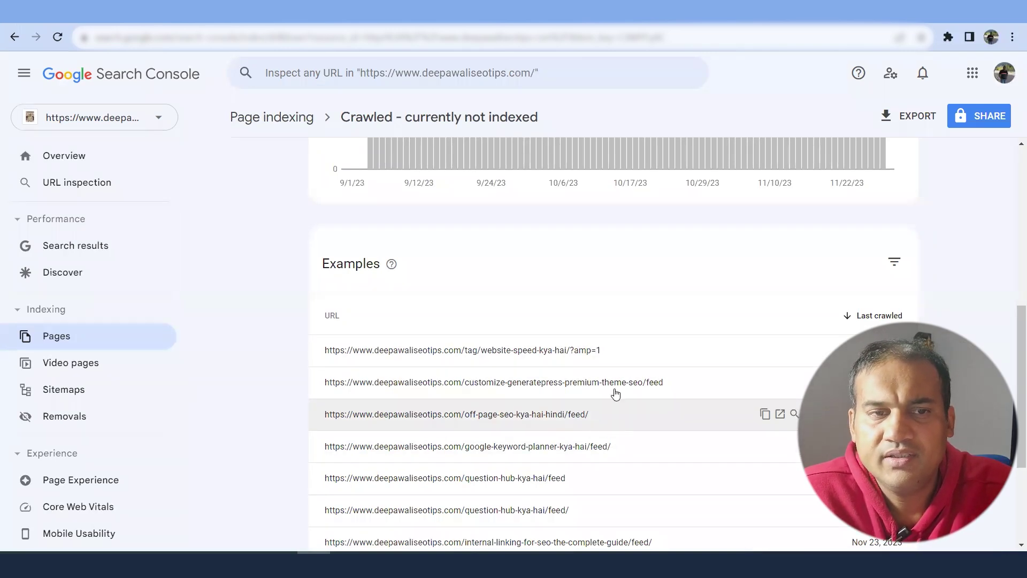
scroll(593, 382, up, 4)
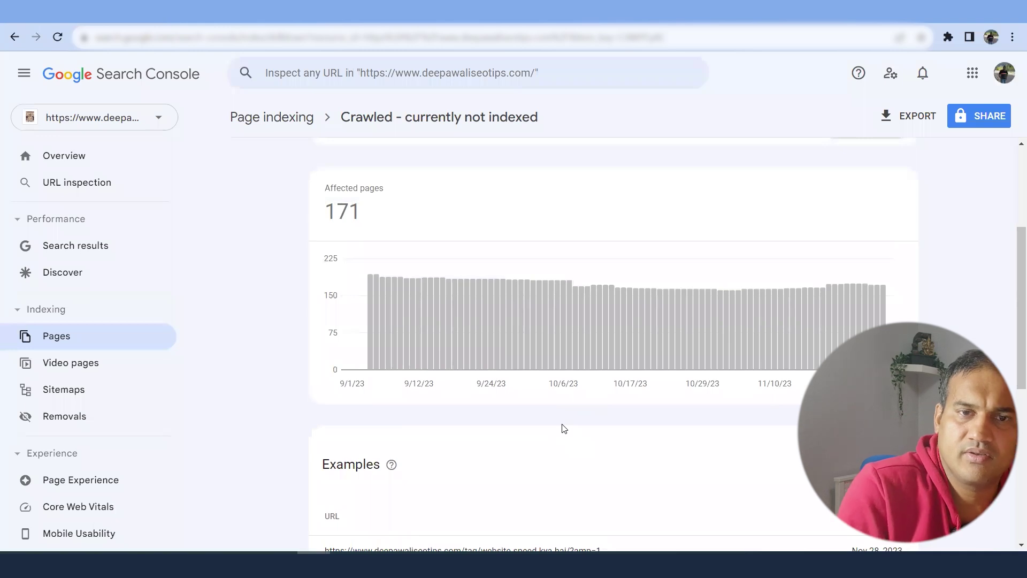
scroll(564, 429, down, 1)
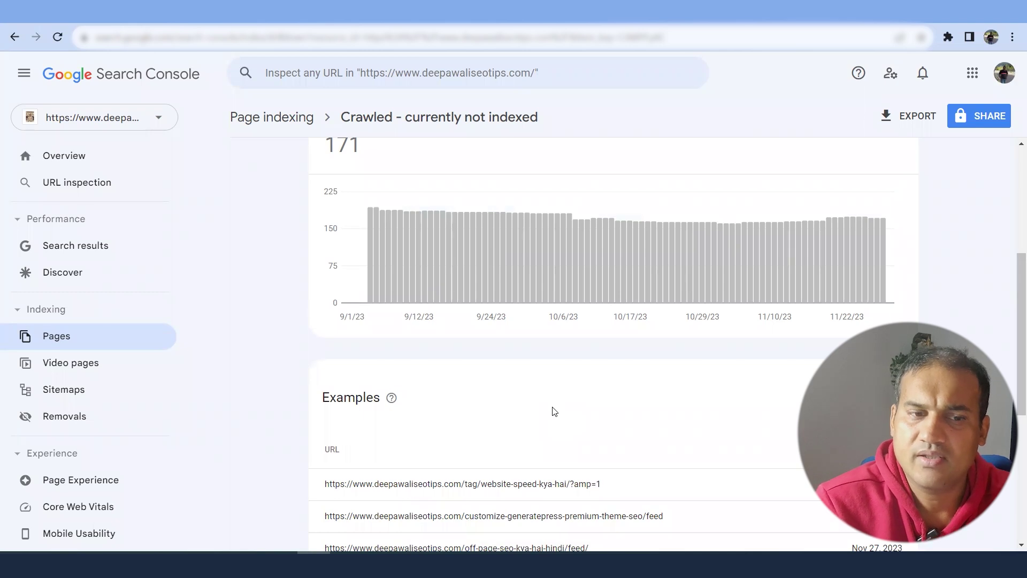
click(298, 119)
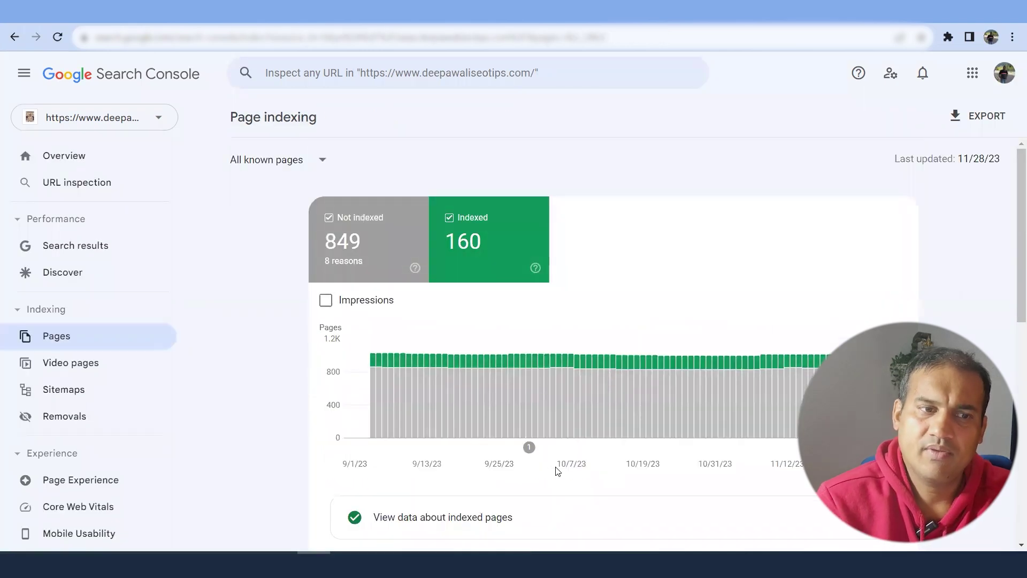
Step: Examine the example URLs for "Duplicate, Google chose different canonical than user" and return to the Page indexing report
scroll(551, 468, down, 10)
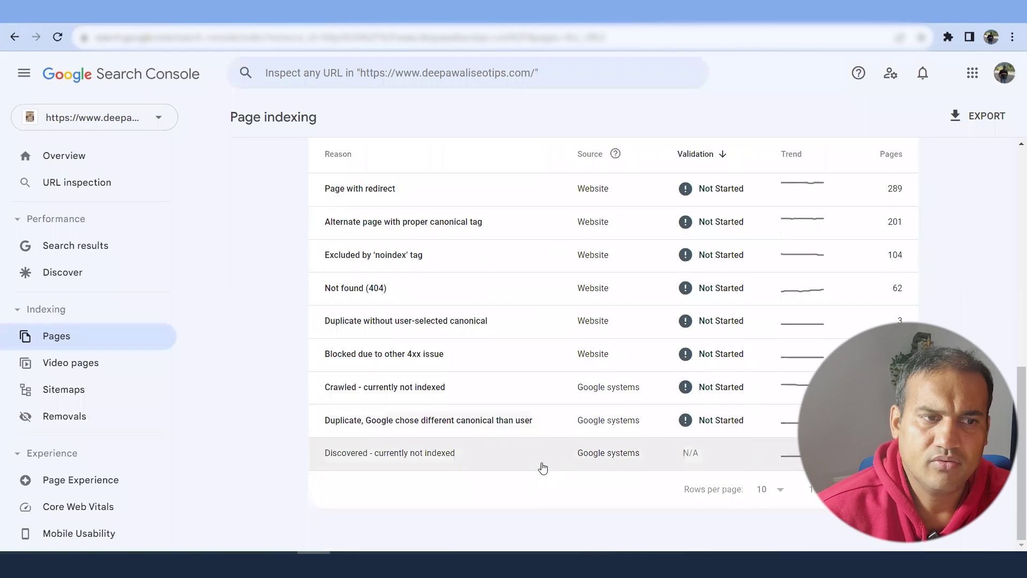
click(486, 429)
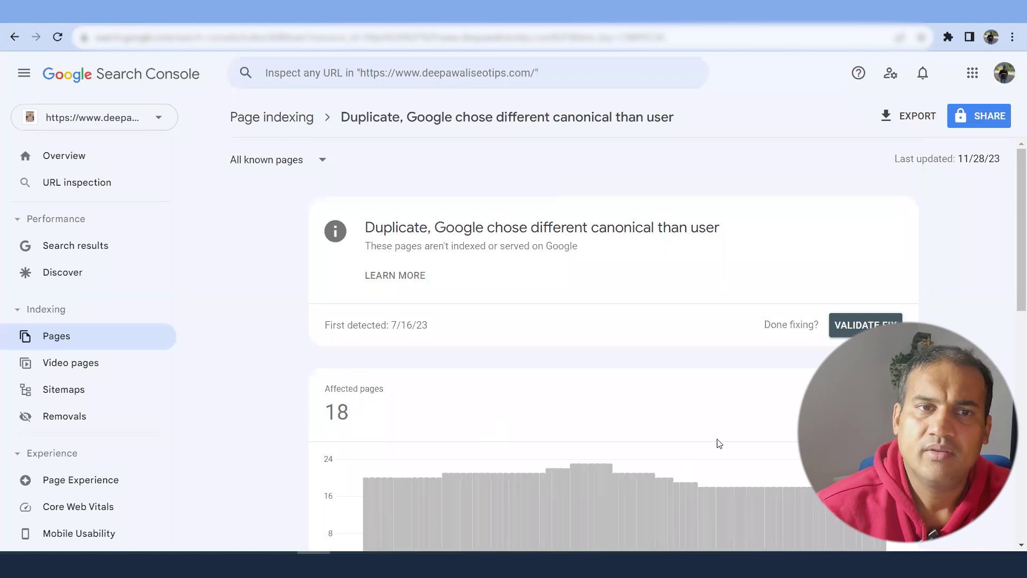
scroll(719, 444, down, 8)
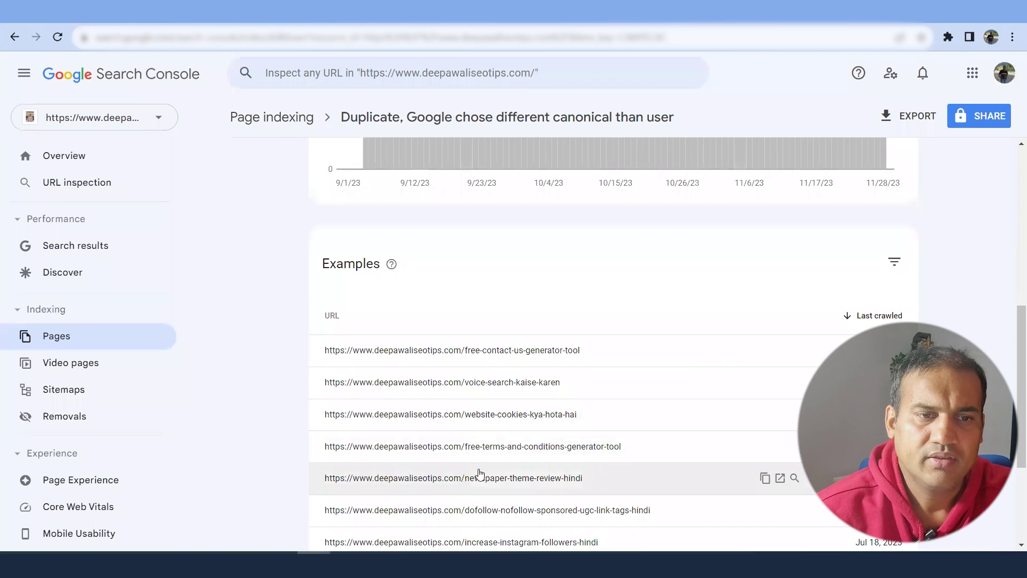
scroll(428, 345, up, 6)
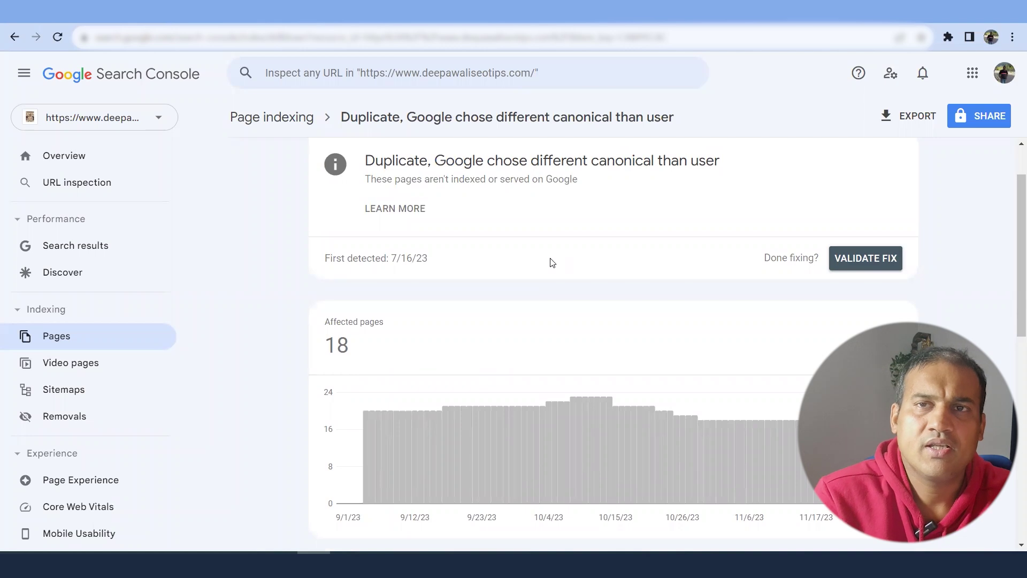
click(270, 119)
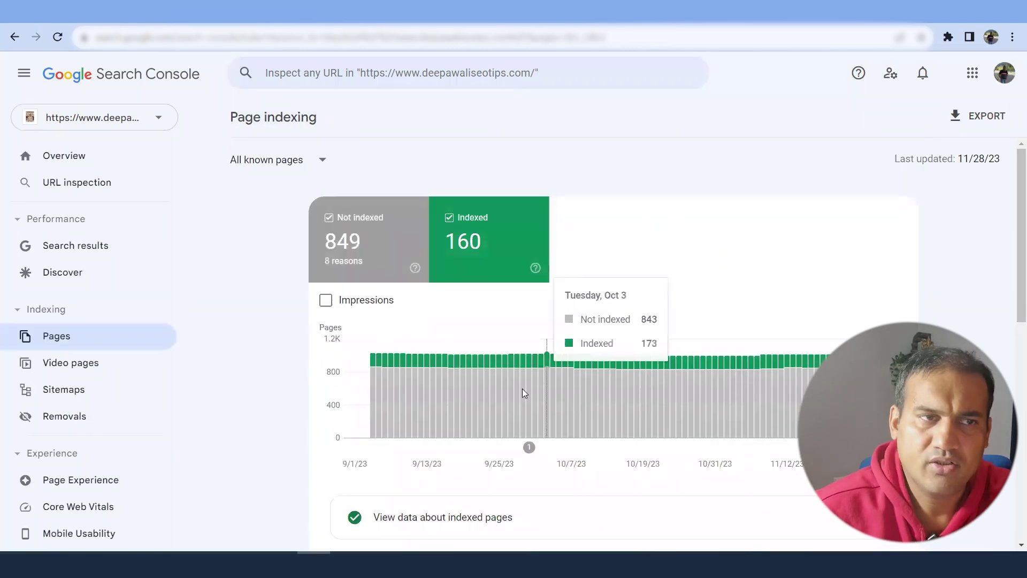
Step: Show only indexed pages in the Page indexing chart and review the trend alongside the reasons pages aren't indexed
scroll(352, 175, down, 1)
click(352, 175)
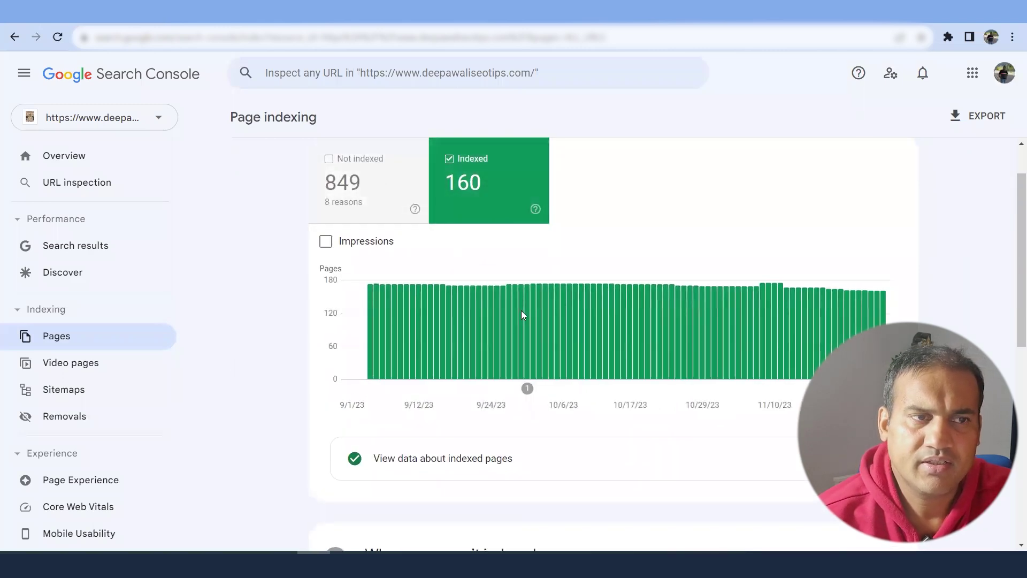
scroll(562, 335, down, 5)
scroll(562, 335, up, 4)
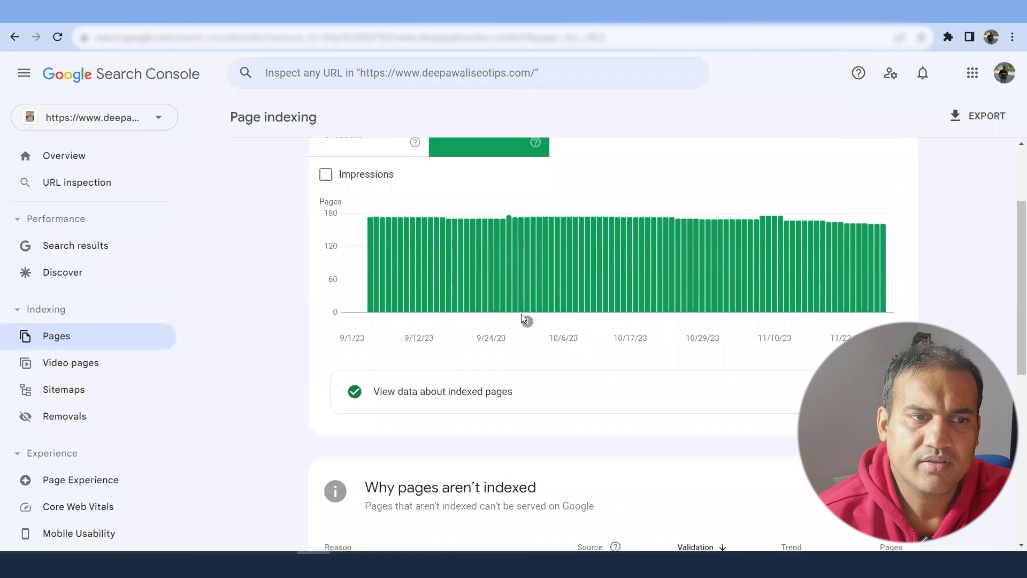
scroll(528, 319, down, 4)
scroll(720, 352, down, 2)
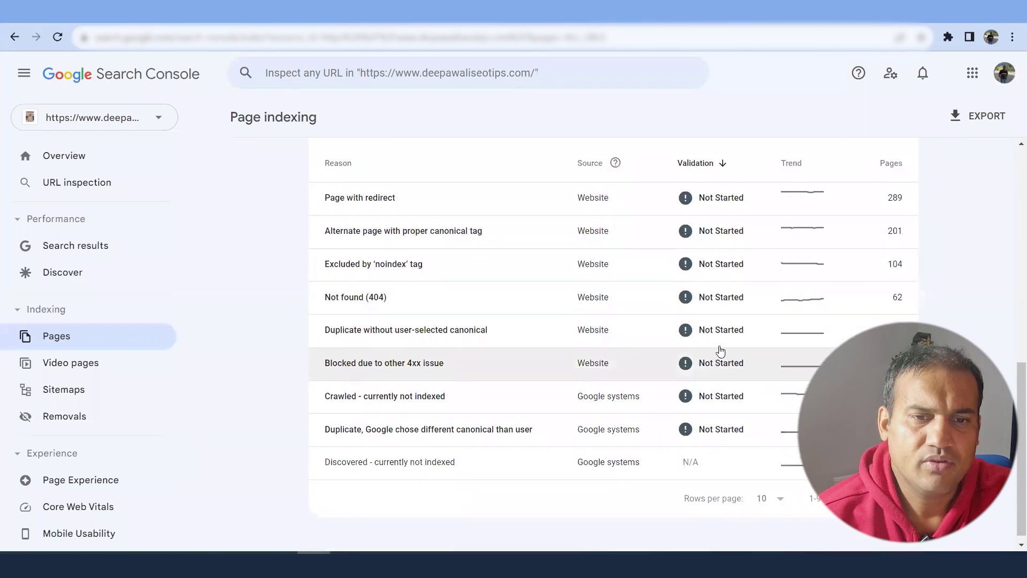
scroll(721, 351, up, 6)
mouse_move(883, 385)
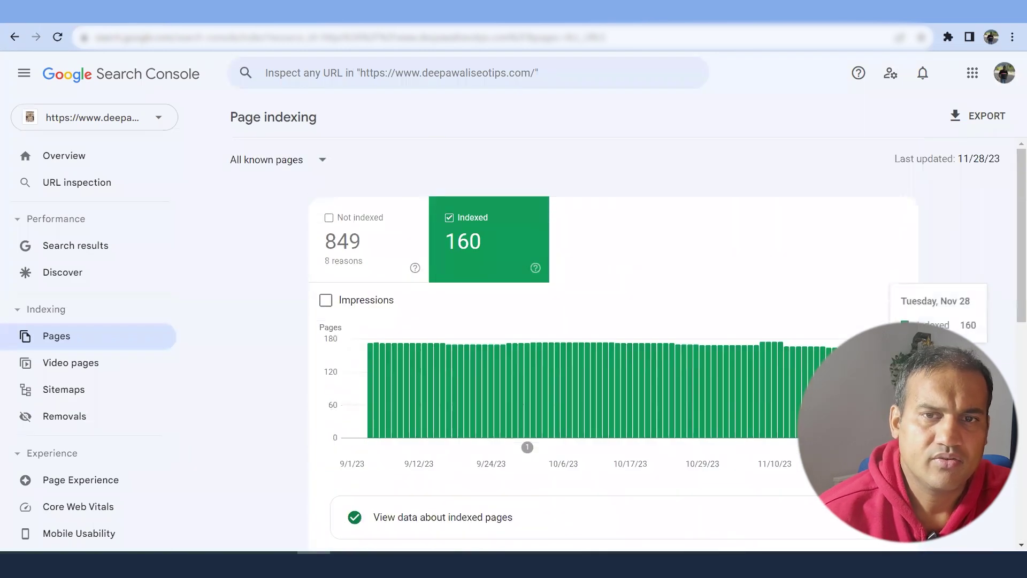
Step: Open the Video page indexing report and review the reasons why videos in pages aren't indexed
click(104, 357)
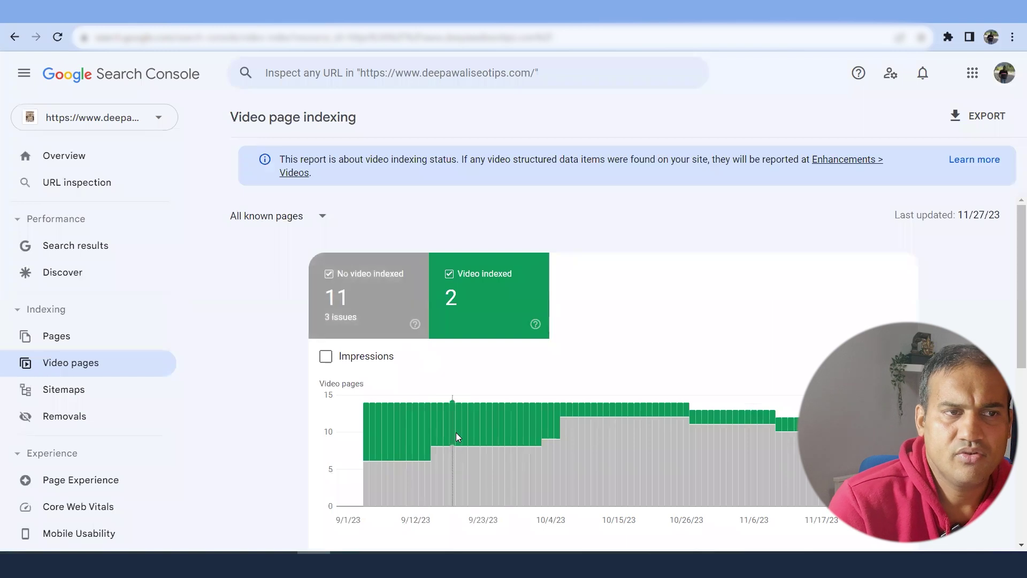
scroll(457, 434, down, 5)
scroll(457, 438, down, 2)
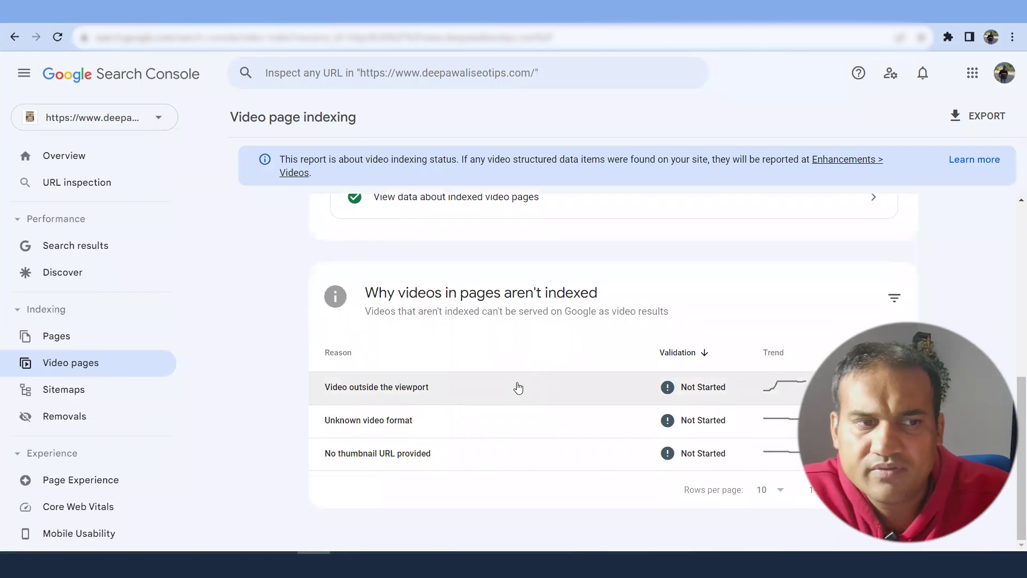
Step: Review the submitted sitemaps in the Sitemaps report and open the Removals report to view temporary removal requests
click(100, 391)
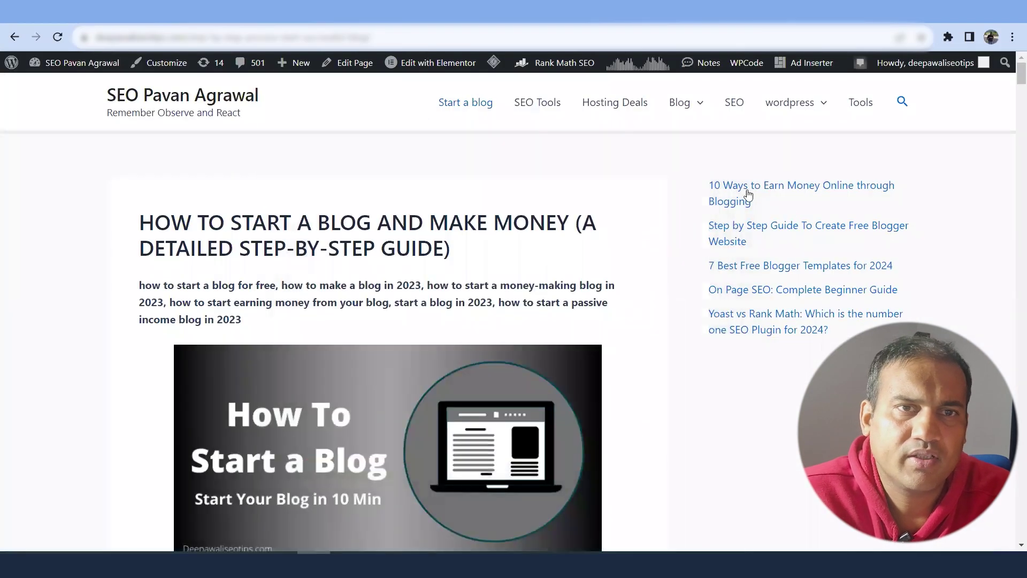
click(186, 101)
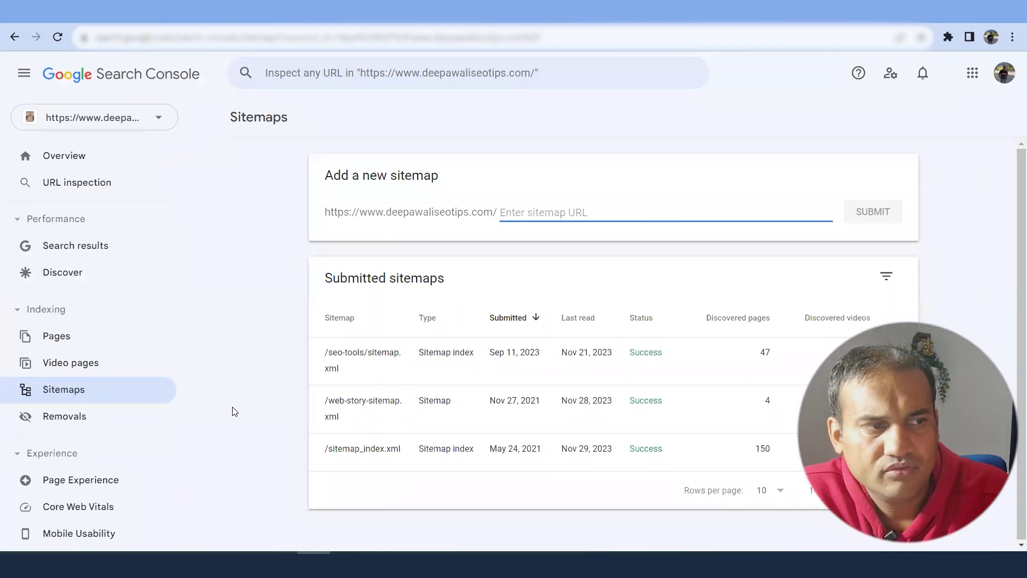
click(99, 427)
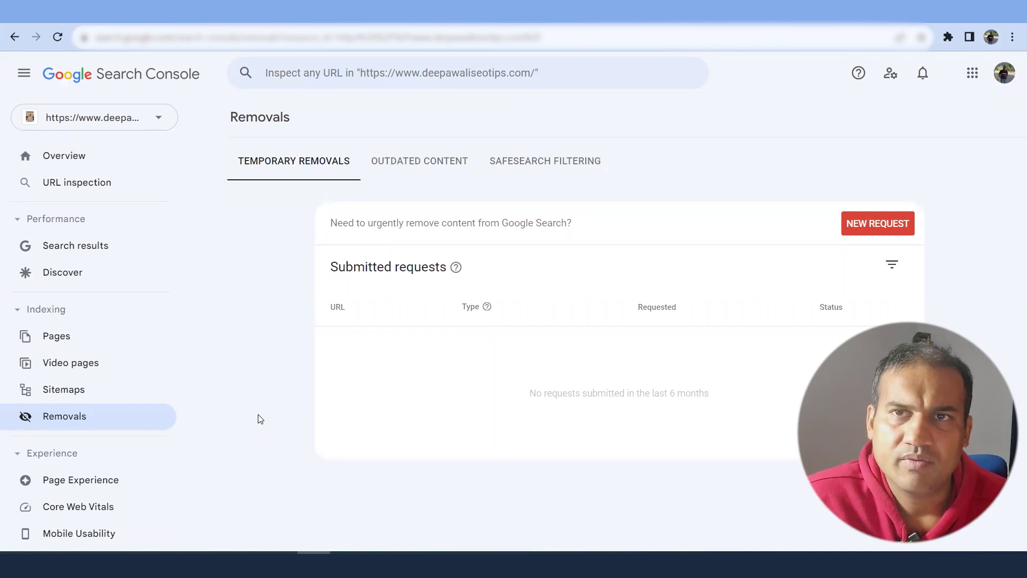
Step: Open the Page Experience report and review its Core Web Vitals and HTTPS summaries
scroll(234, 406, down, 3)
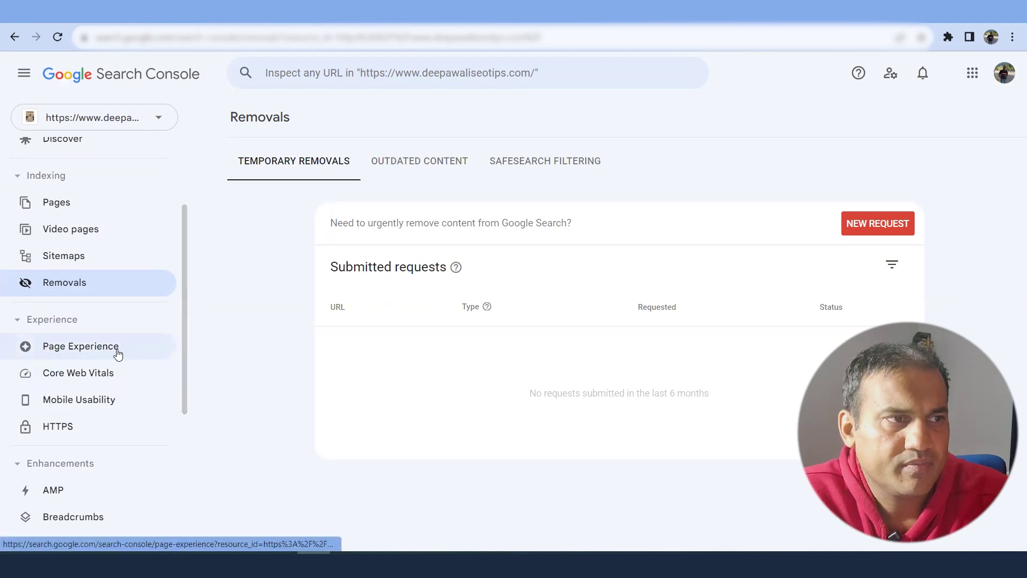
scroll(115, 355, up, 3)
scroll(141, 334, down, 4)
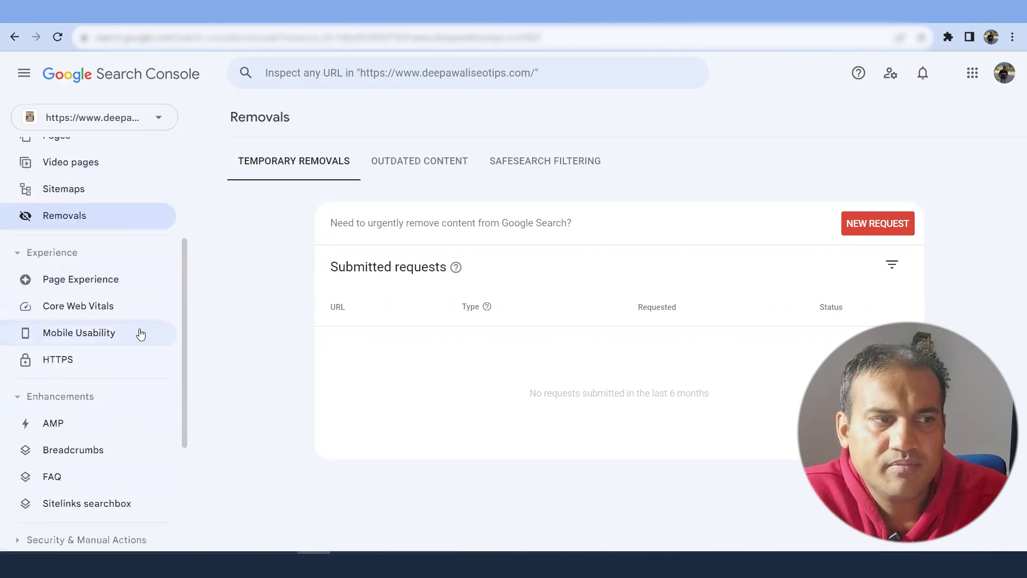
click(101, 283)
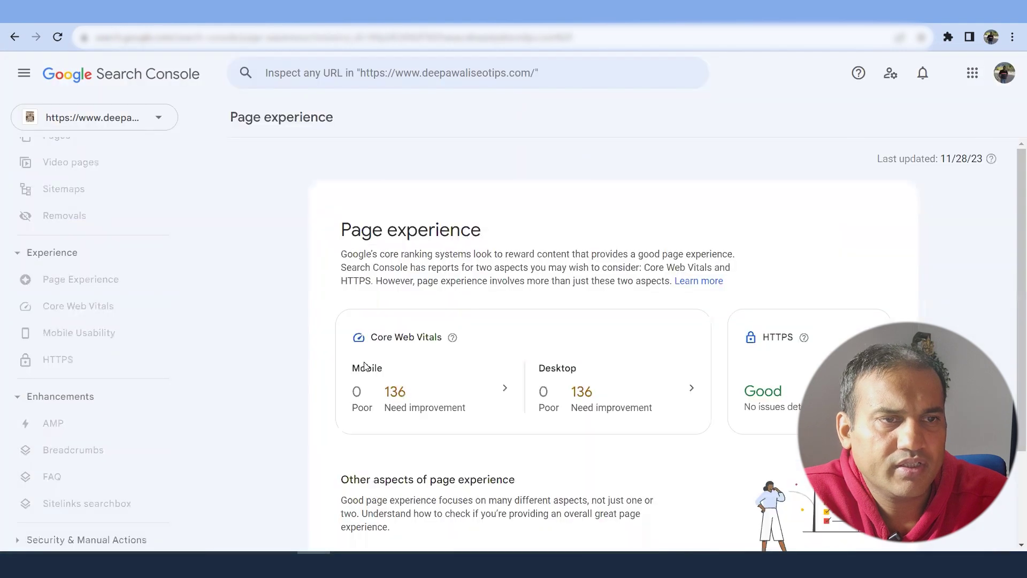
scroll(321, 360, down, 2)
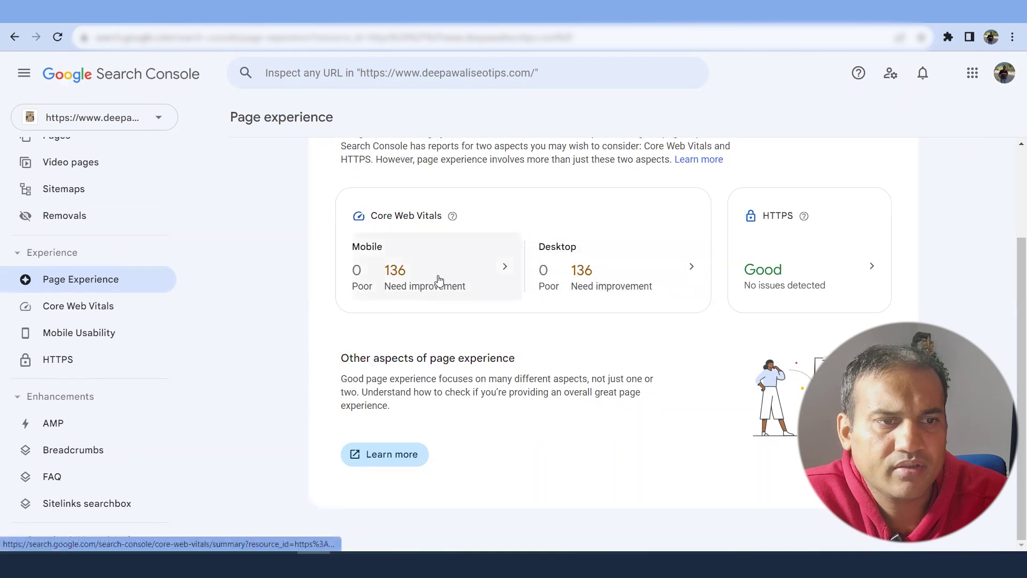
Step: Open the mobile Core Web Vitals report and examine the URL trend, the LCP issue and the INP changes coming in March 2024
click(400, 277)
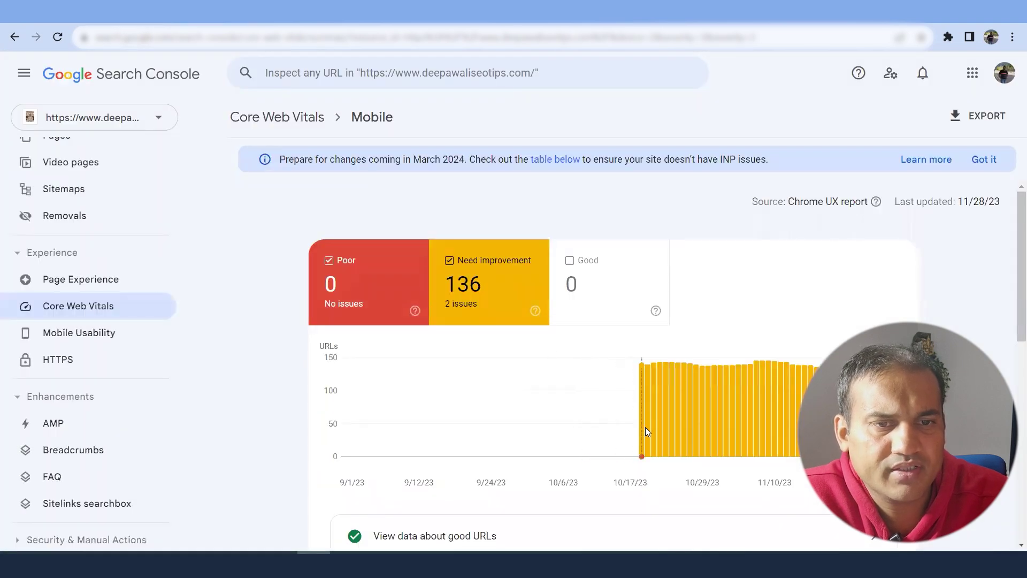
mouse_move(645, 426)
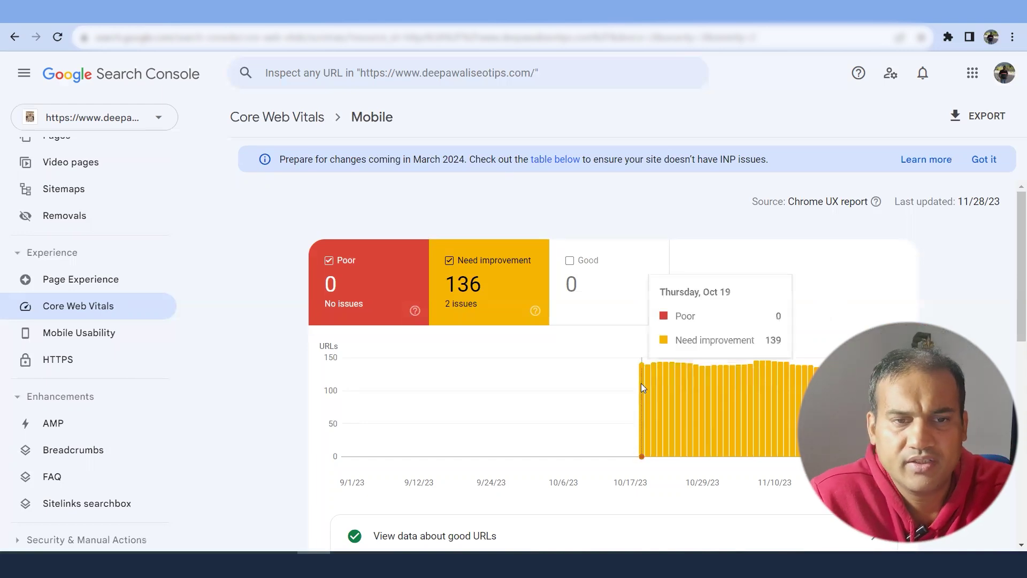
scroll(641, 384, down, 6)
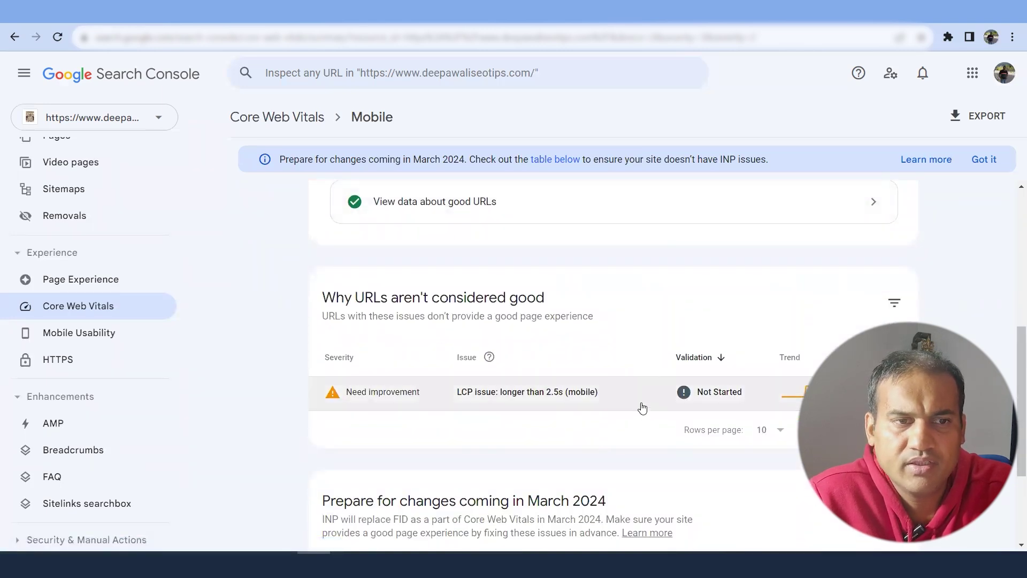
scroll(629, 439, down, 1)
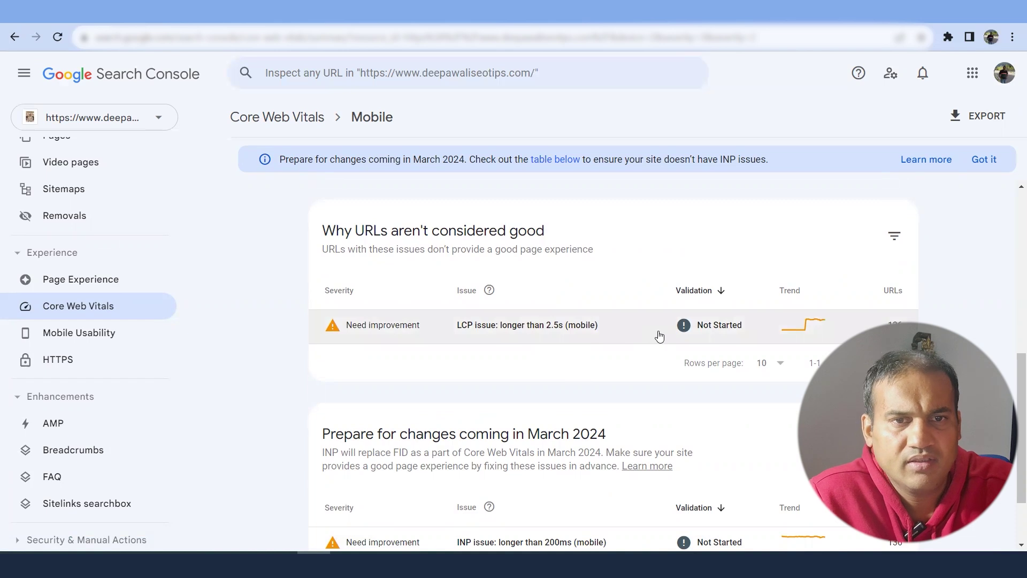
scroll(659, 336, down, 1)
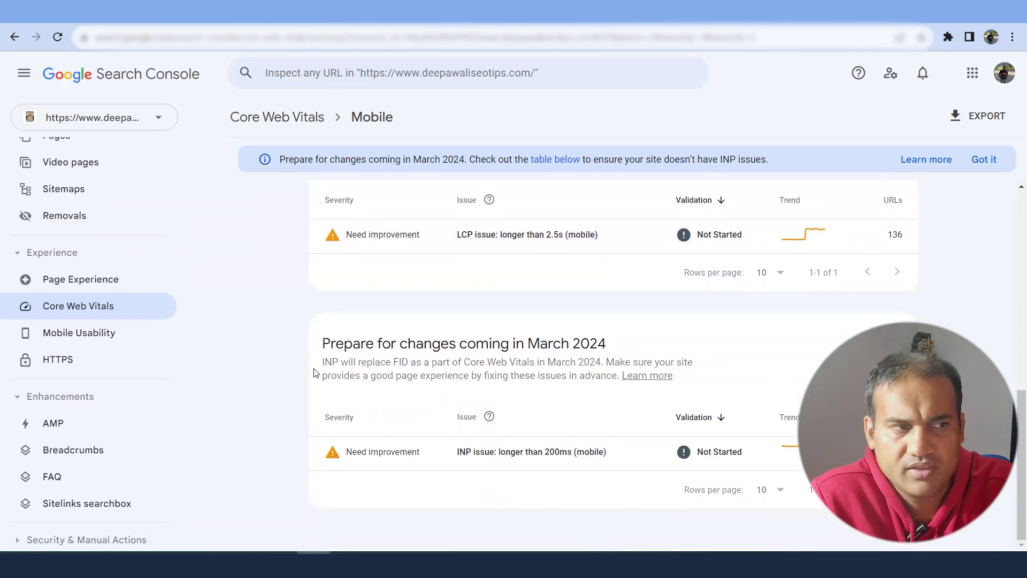
Step: Open the Mobile Usability report and show only the not usable pages in its chart
click(78, 332)
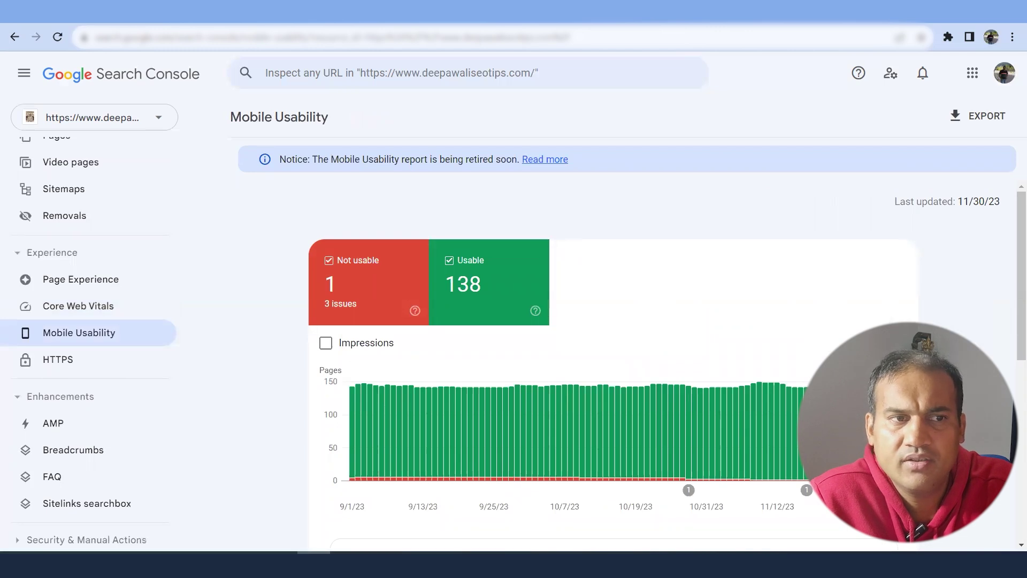
click(452, 283)
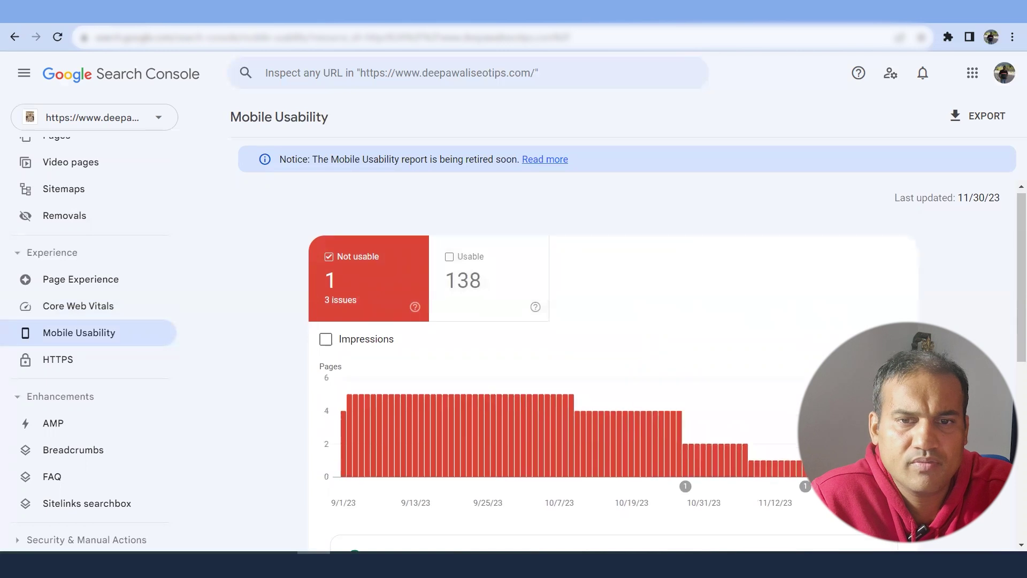
scroll(543, 367, down, 1)
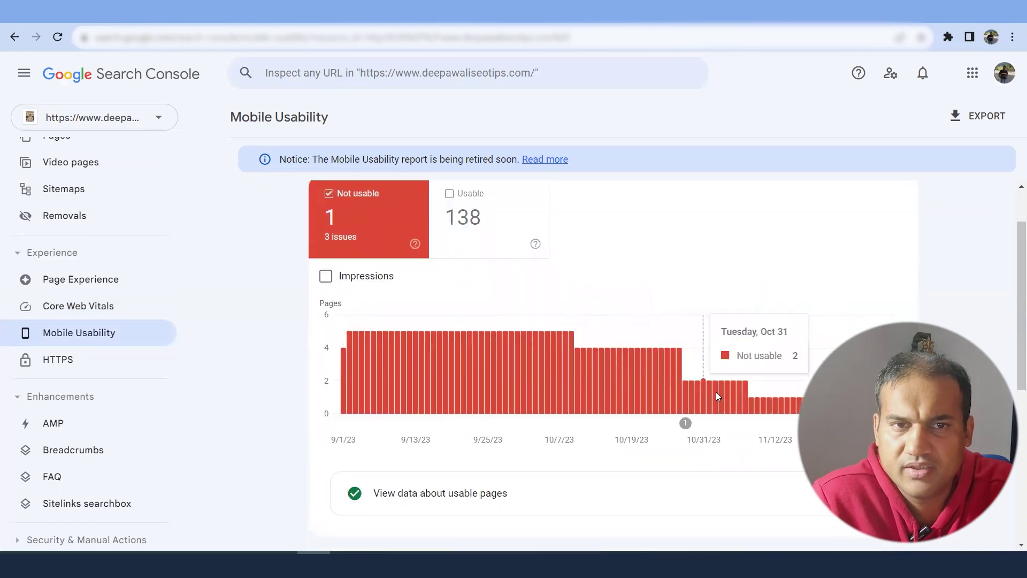
Step: Review the reasons pages aren't usable on mobile and open the HTTPS report
scroll(793, 396, down, 2)
scroll(792, 393, down, 3)
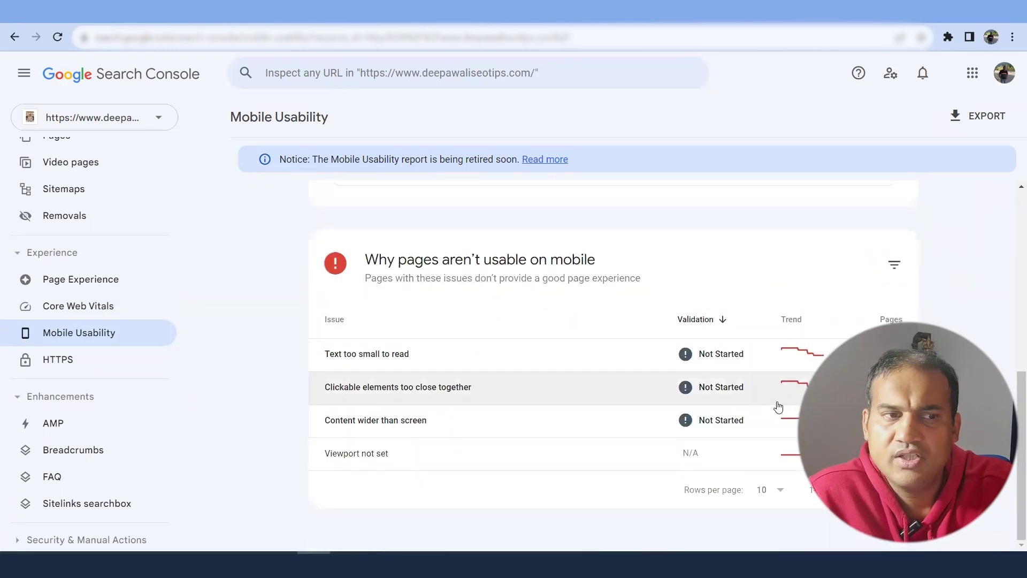
click(110, 361)
scroll(149, 394, down, 2)
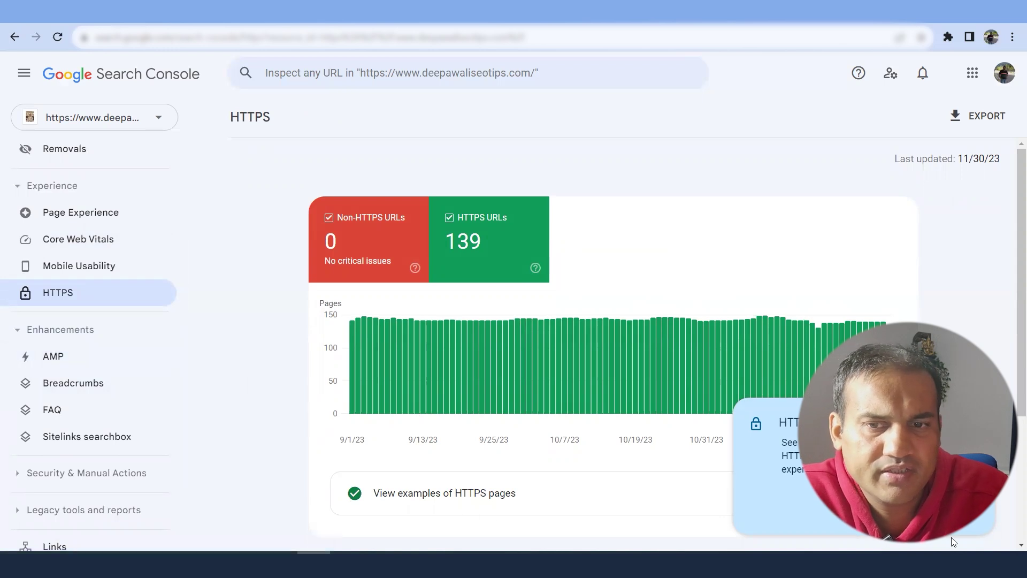
Step: Open the AMP and Breadcrumbs enhancement reports and review their page charts and detected issues
click(72, 363)
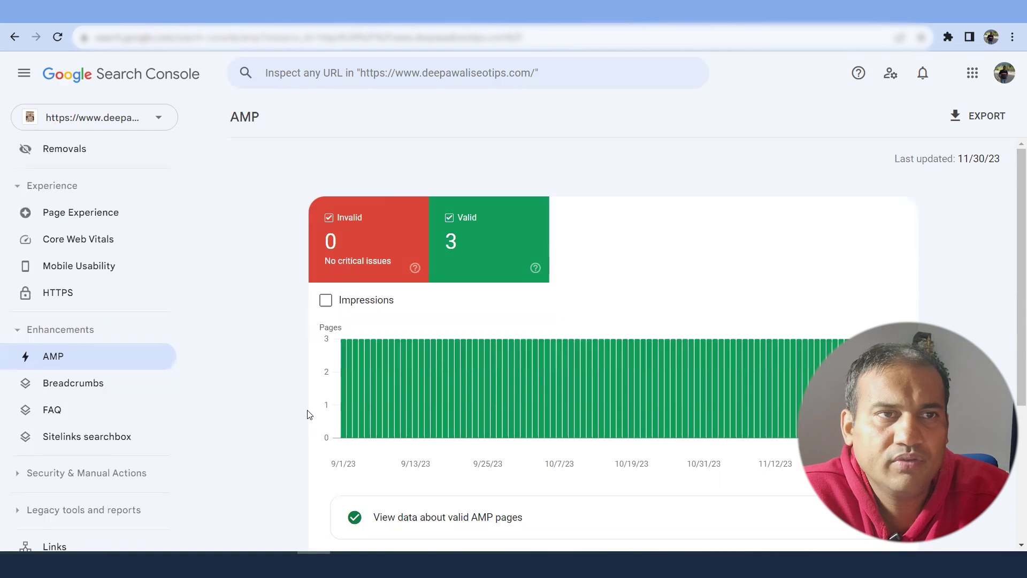
scroll(288, 415, down, 4)
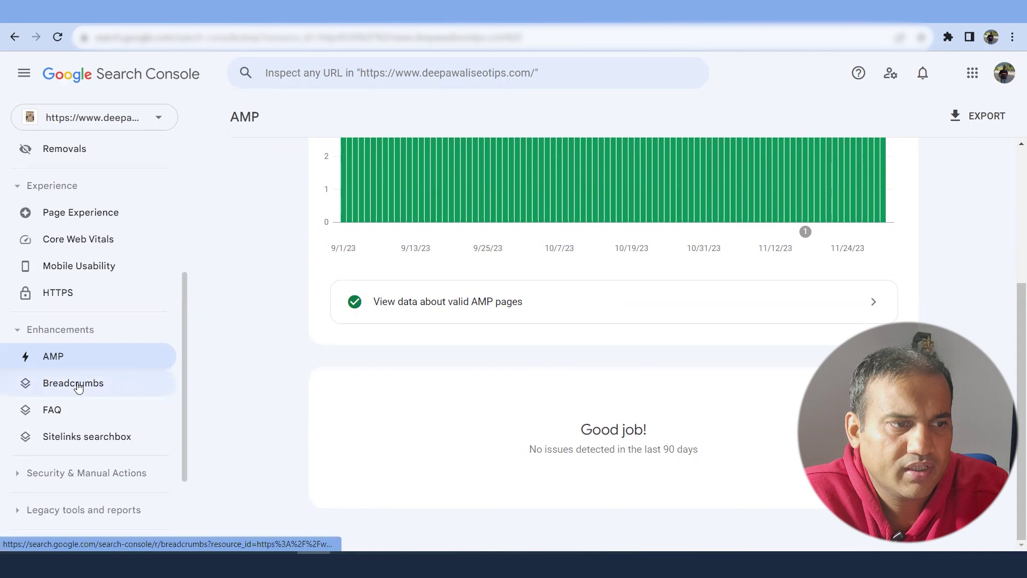
click(79, 387)
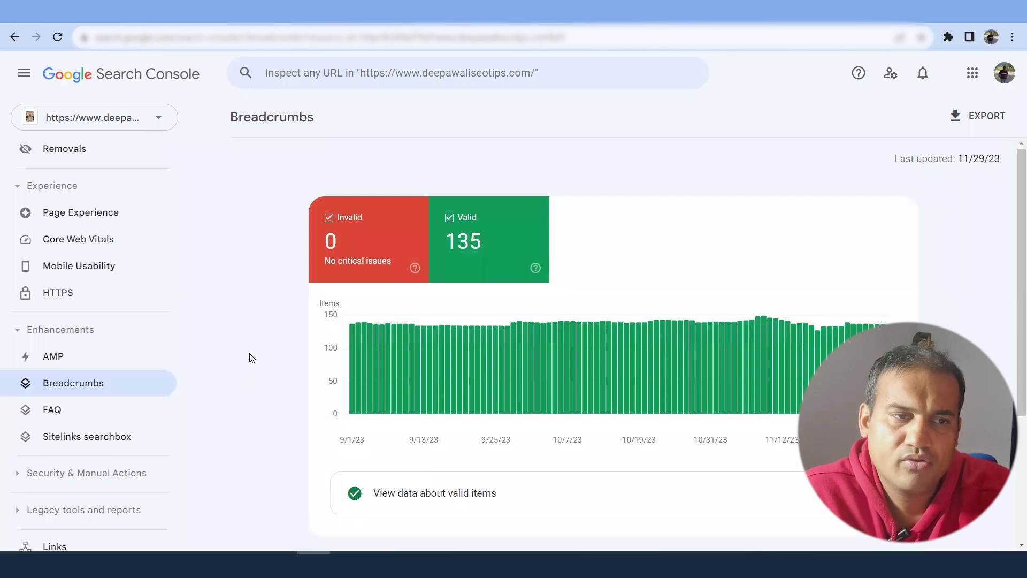
scroll(252, 354, down, 2)
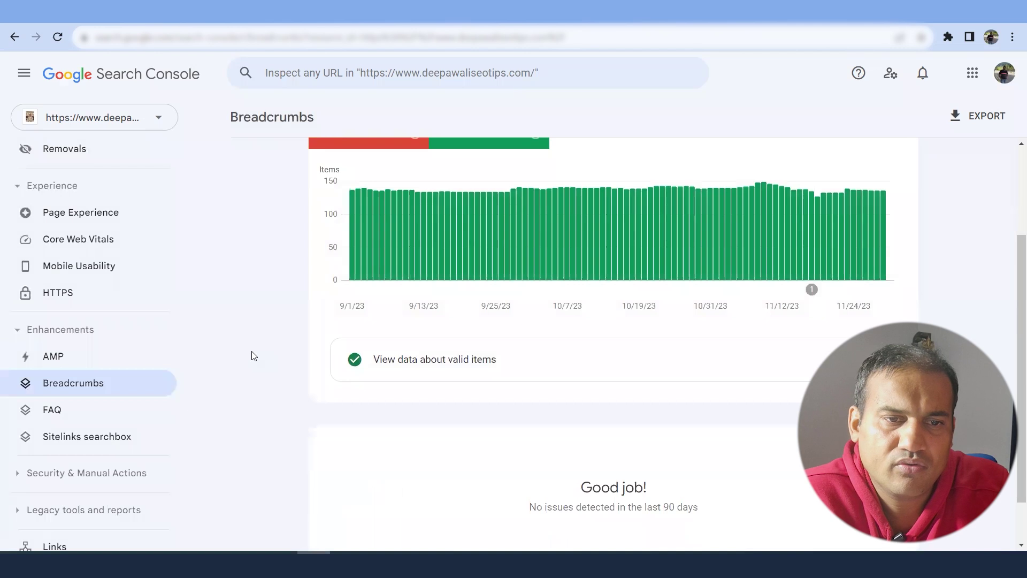
Step: Review the FAQ and Sitelinks searchbox reports, including the explanation of valid sitelinks searchbox items
click(110, 406)
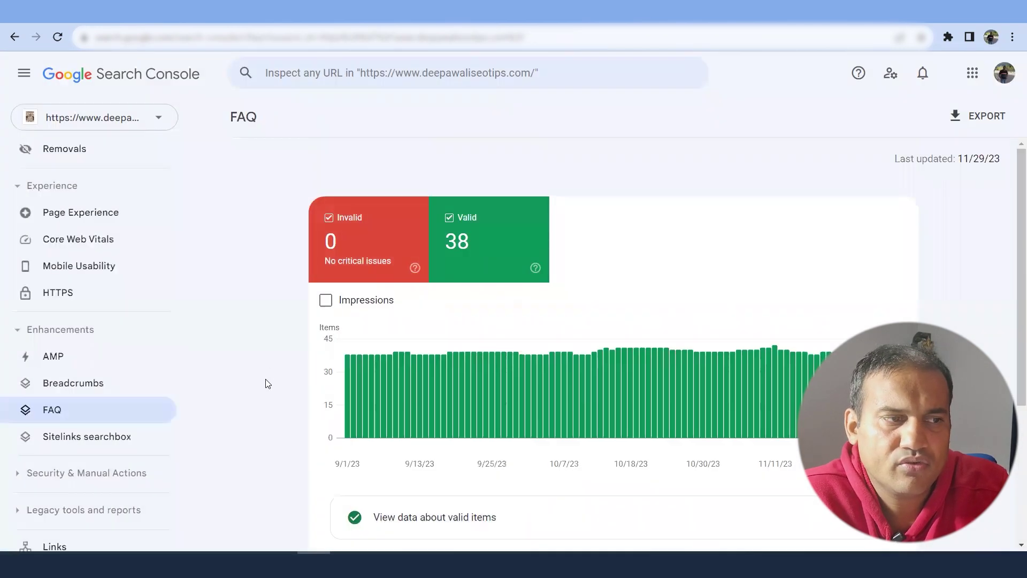
scroll(266, 383, down, 1)
click(111, 440)
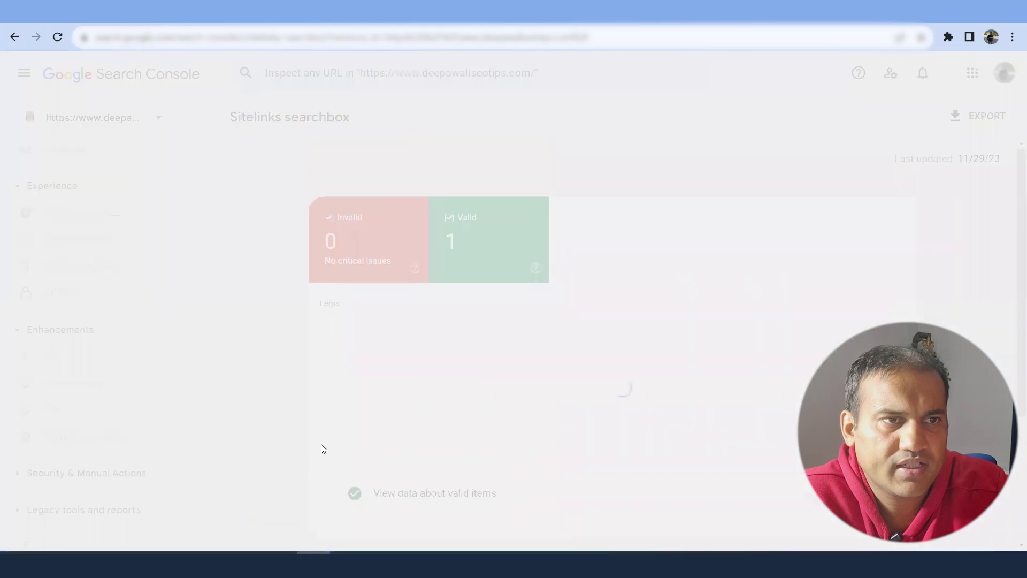
scroll(550, 321, down, 3)
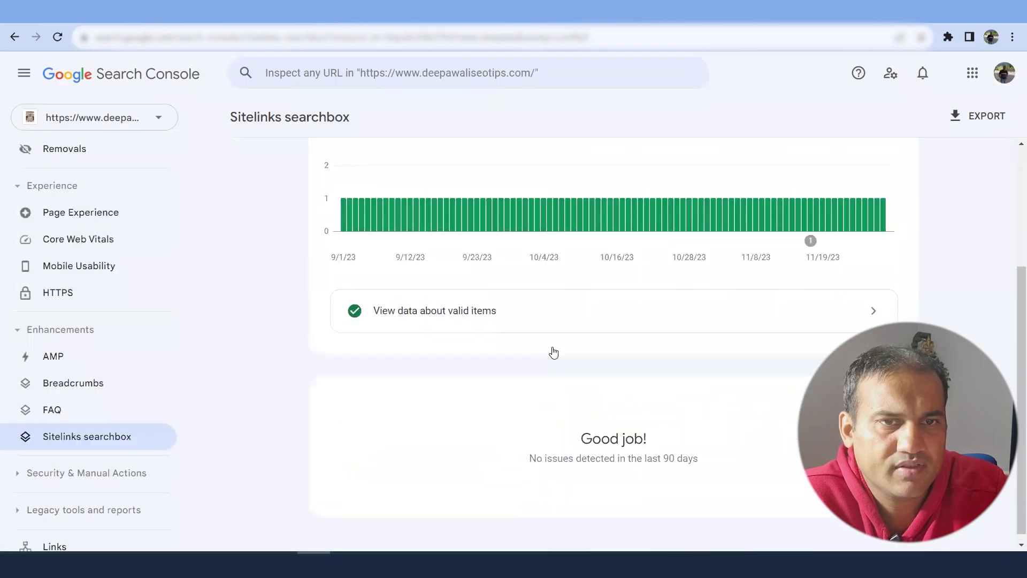
scroll(535, 310, up, 3)
click(535, 269)
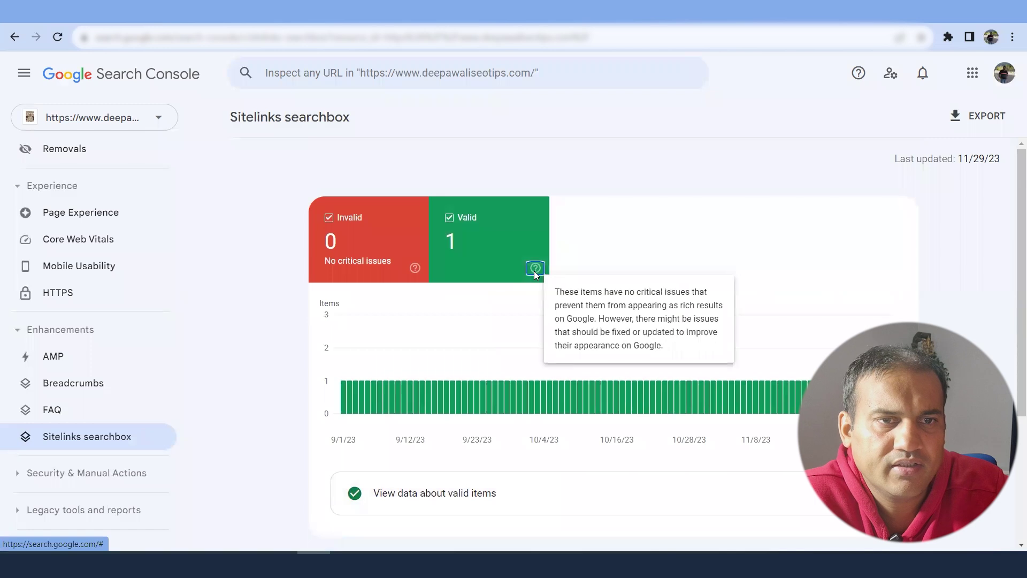
click(247, 401)
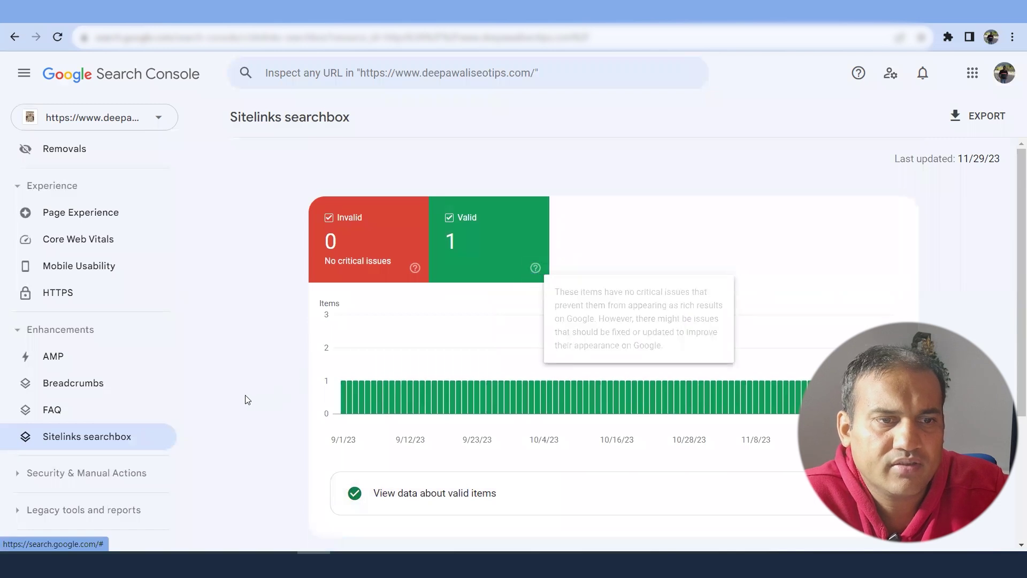
Step: Check the Manual actions and Security issues reports for the property
scroll(248, 401, down, 4)
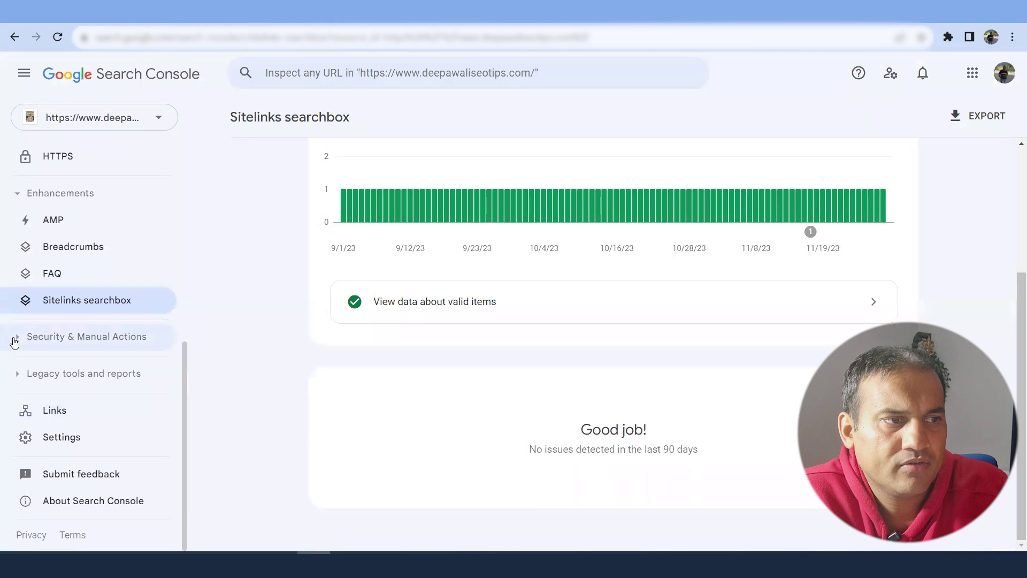
click(71, 367)
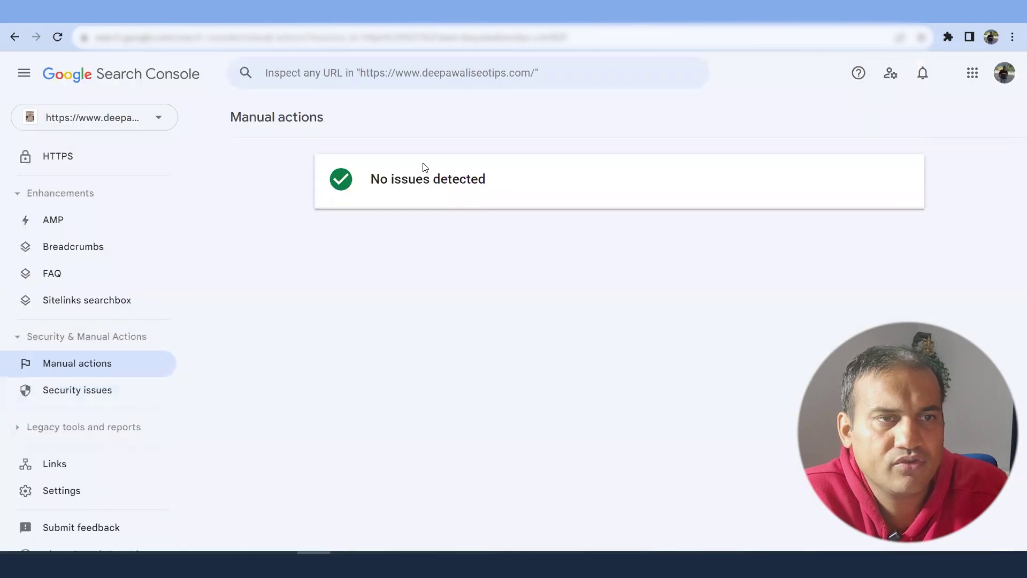
click(79, 390)
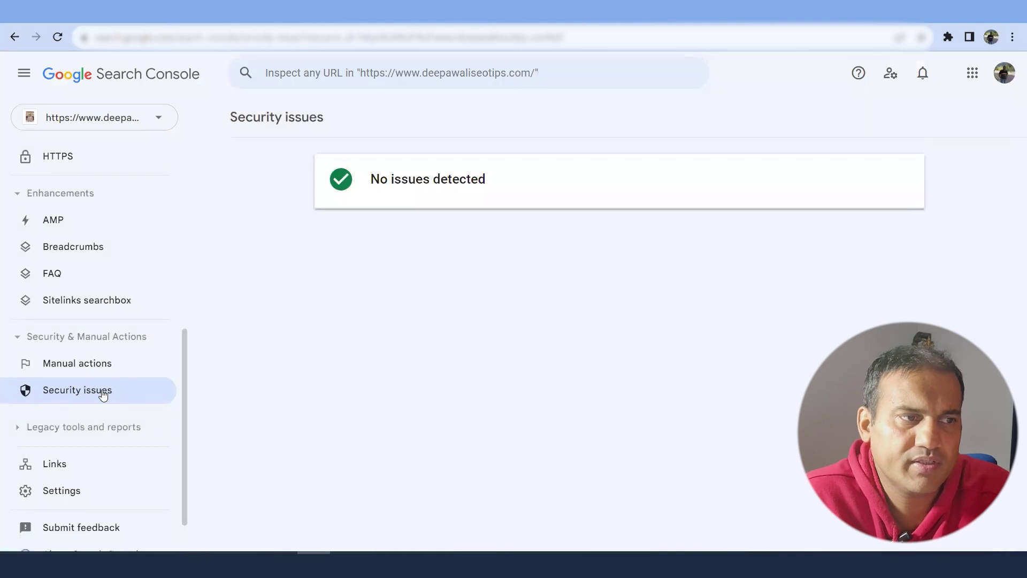
scroll(26, 428, down, 1)
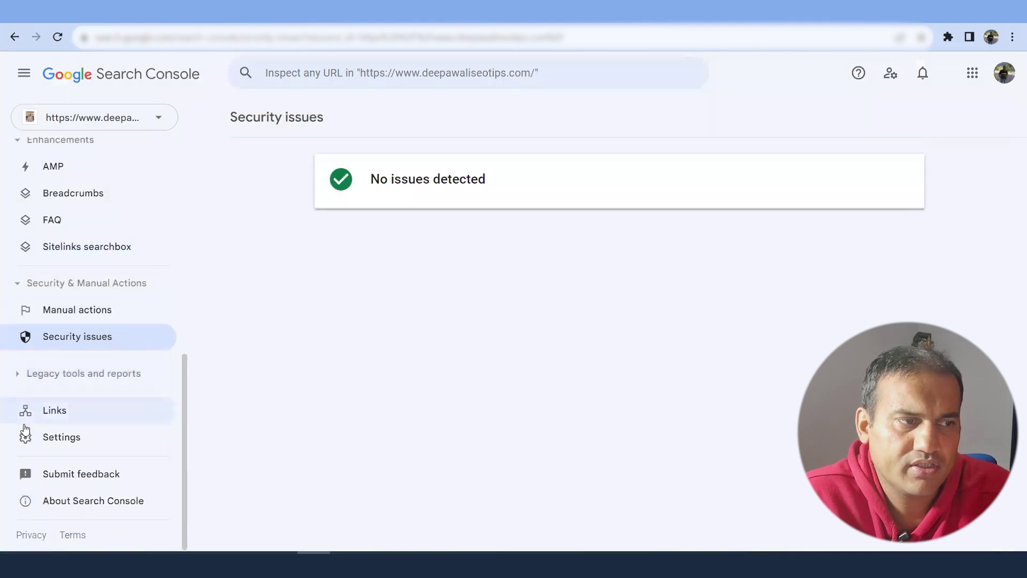
Step: View the Ad Experience Report in the legacy Web Tools, and return to Search Console to open the Links report
click(15, 377)
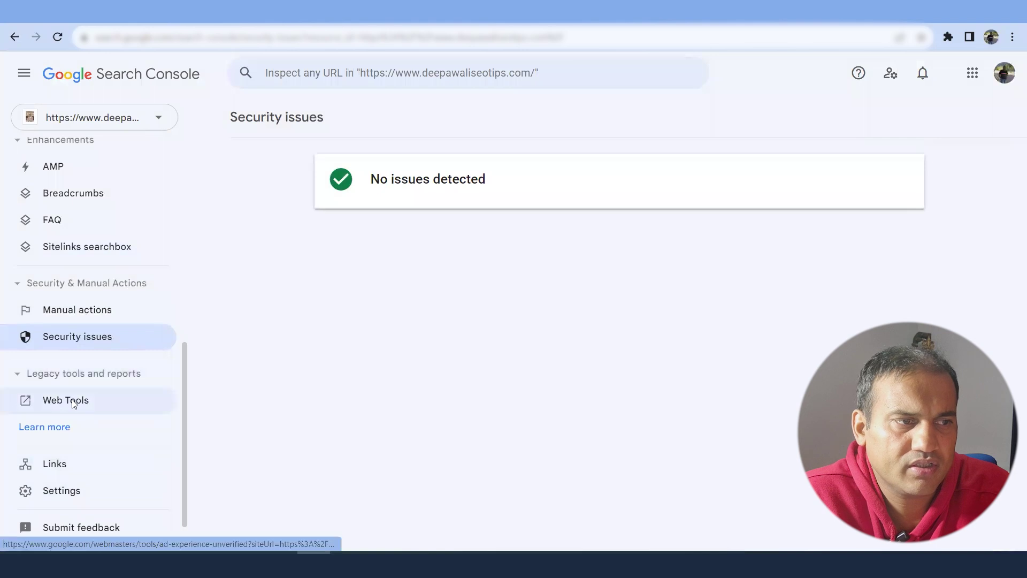
click(74, 404)
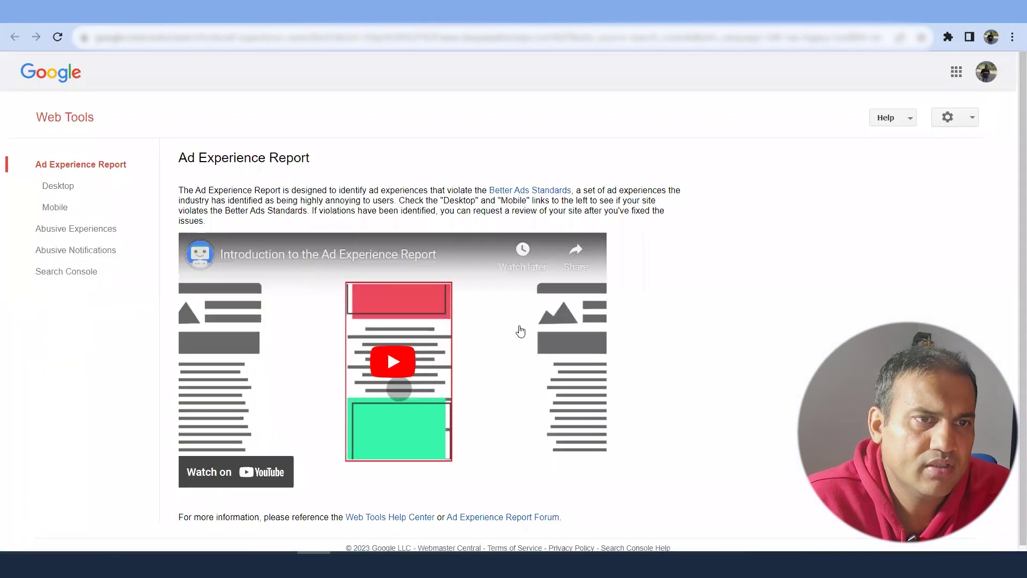
scroll(518, 340, down, 1)
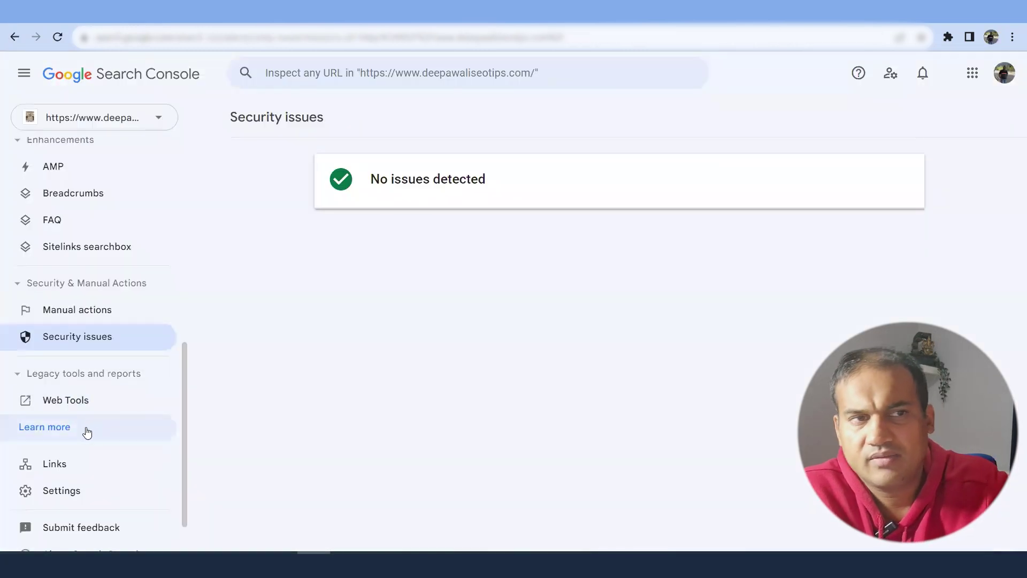
click(75, 464)
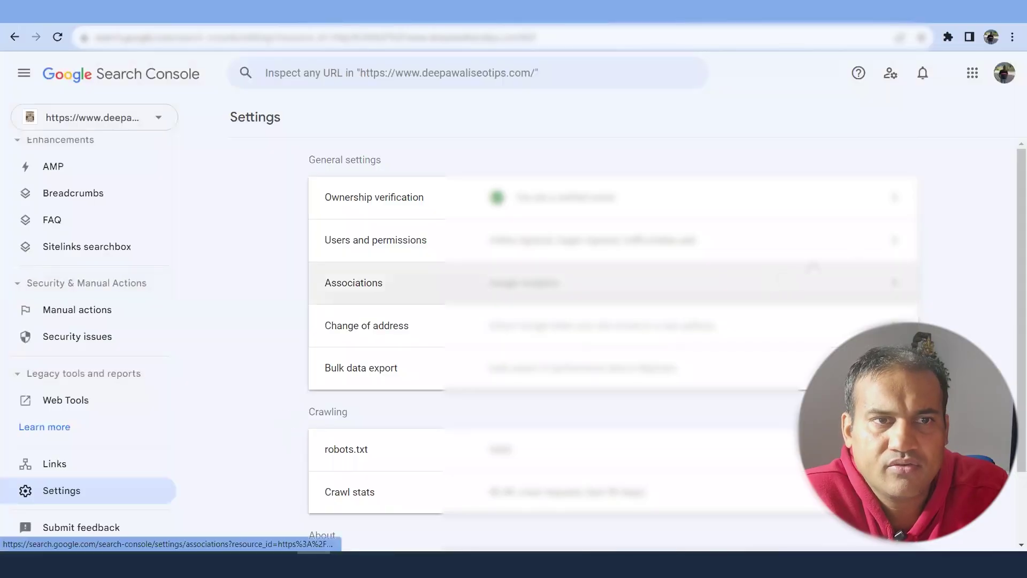
Step: Review the property's users and permissions and its associated services in the settings
click(745, 260)
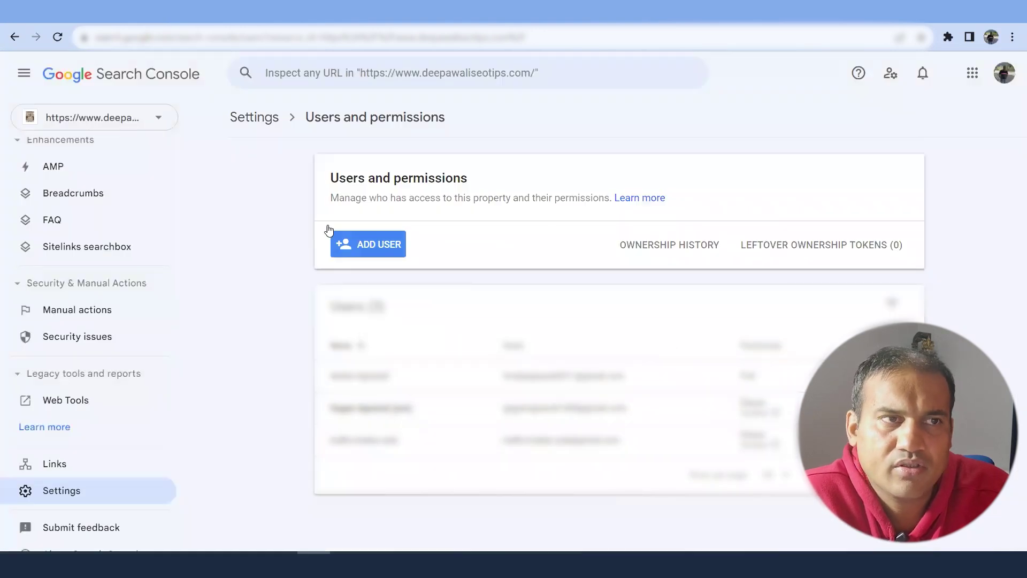
click(265, 122)
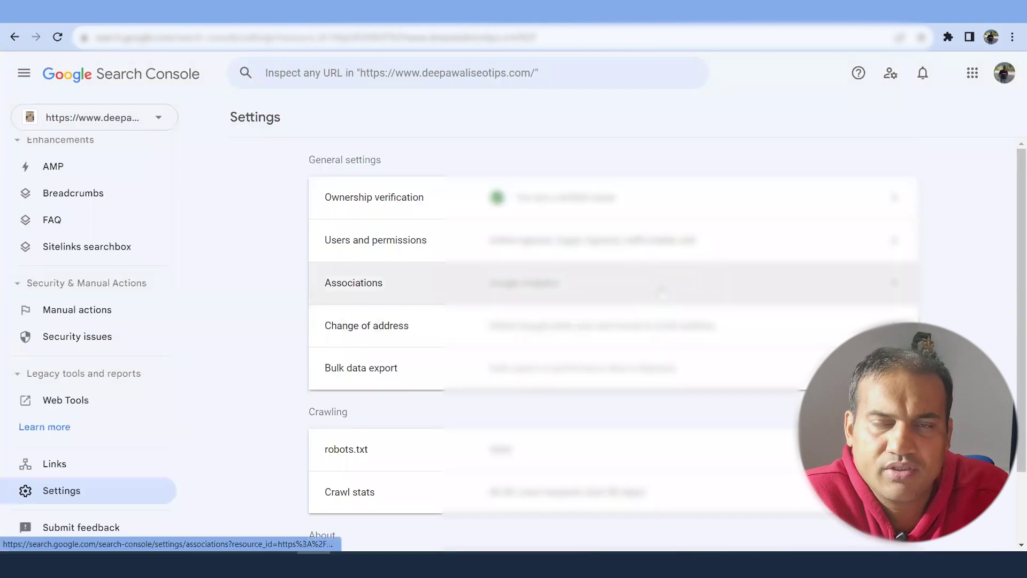
click(662, 294)
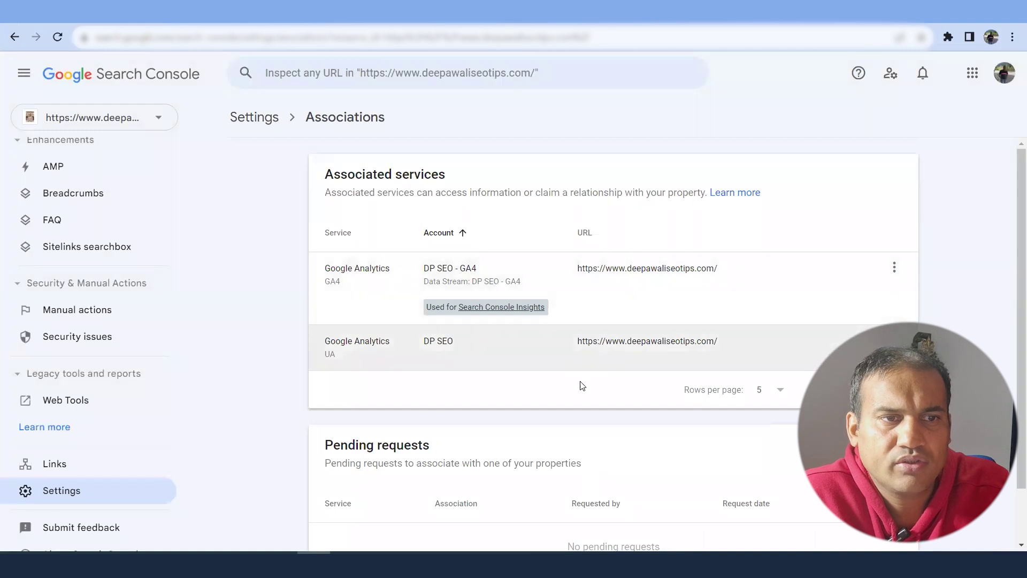
key(alt+Left)
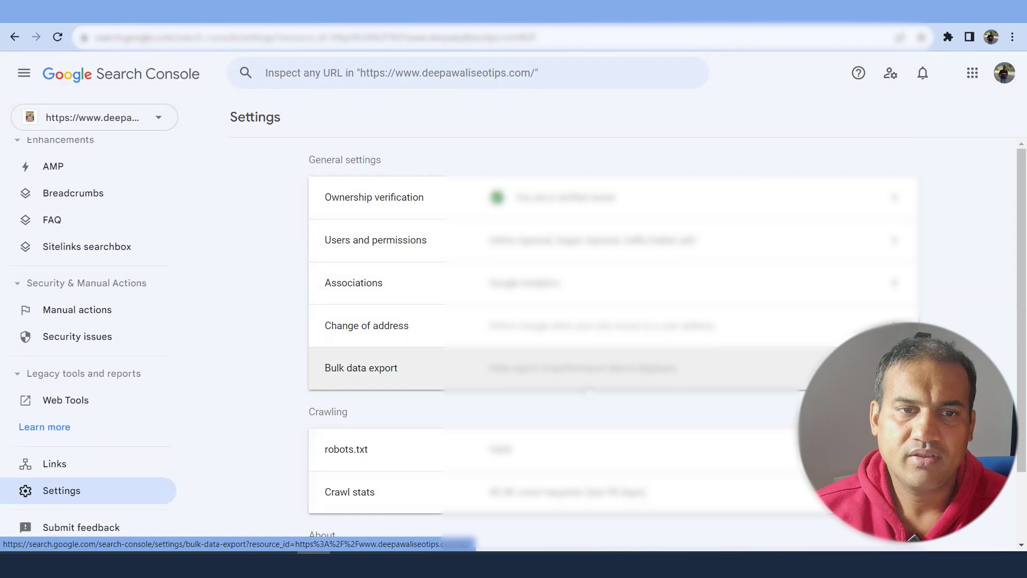
Step: Open the robots.txt report, view the recrawl option for the listed file without requesting it, and return to Settings
scroll(657, 382, down, 2)
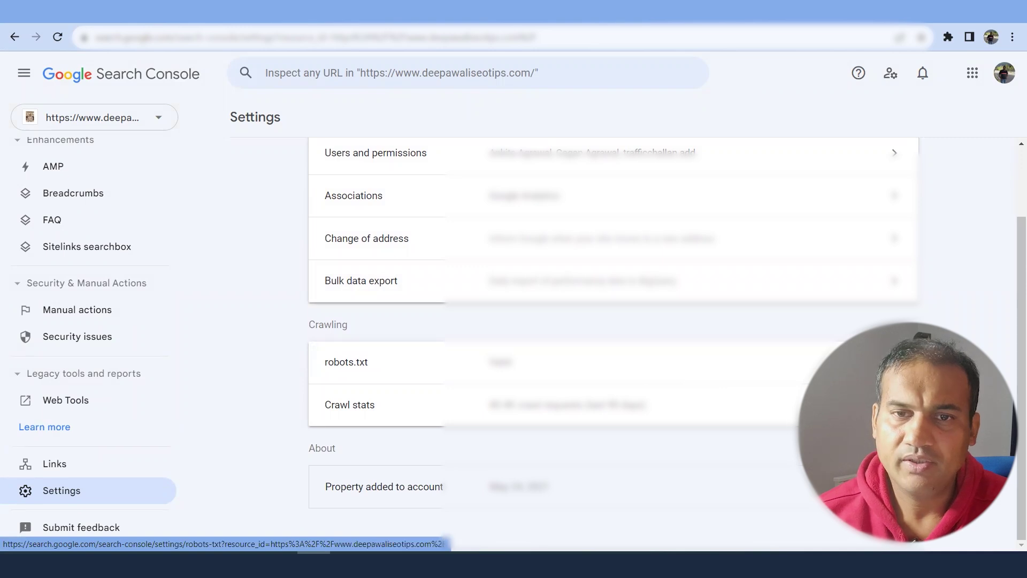
click(589, 362)
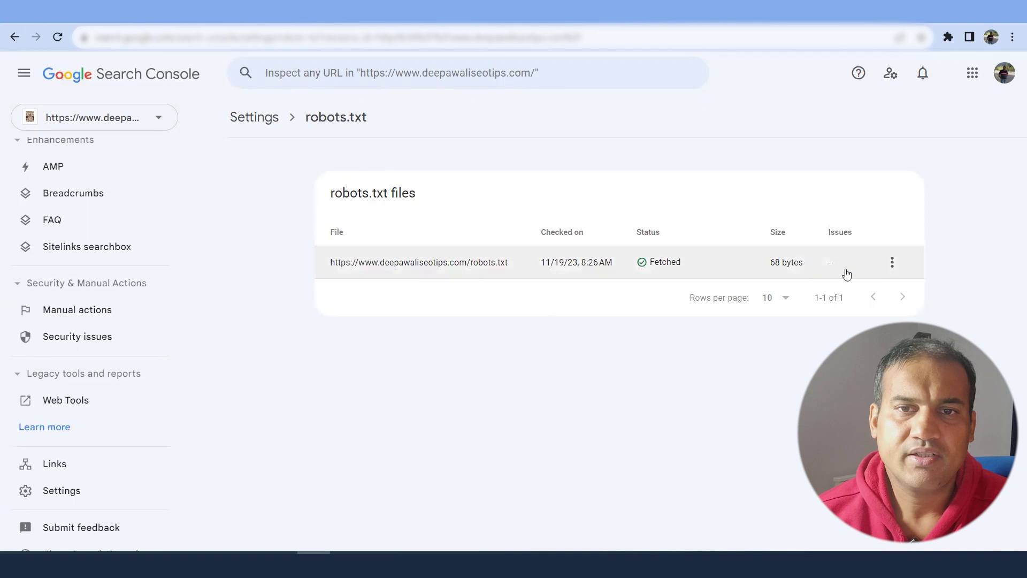
click(892, 263)
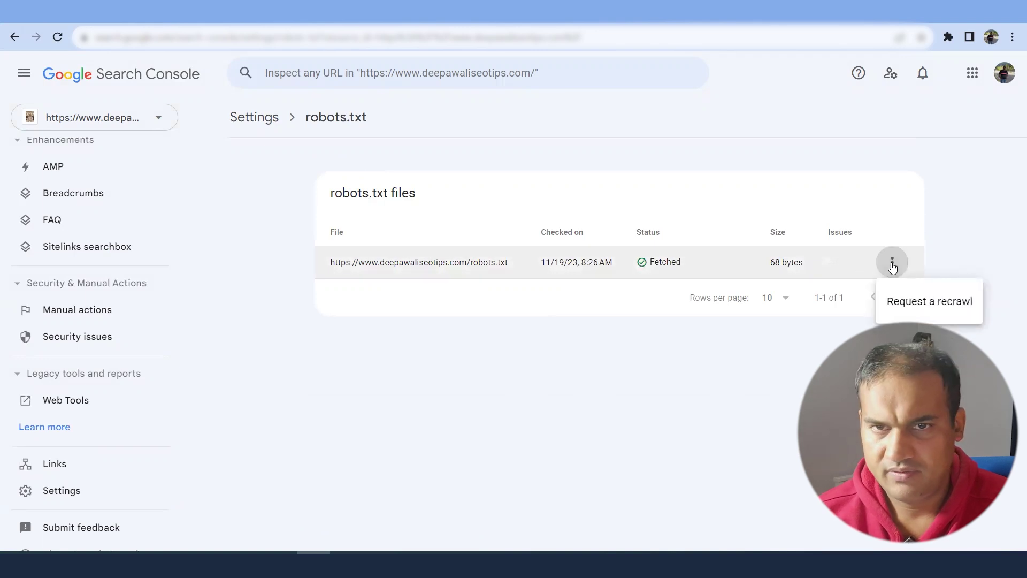
click(833, 246)
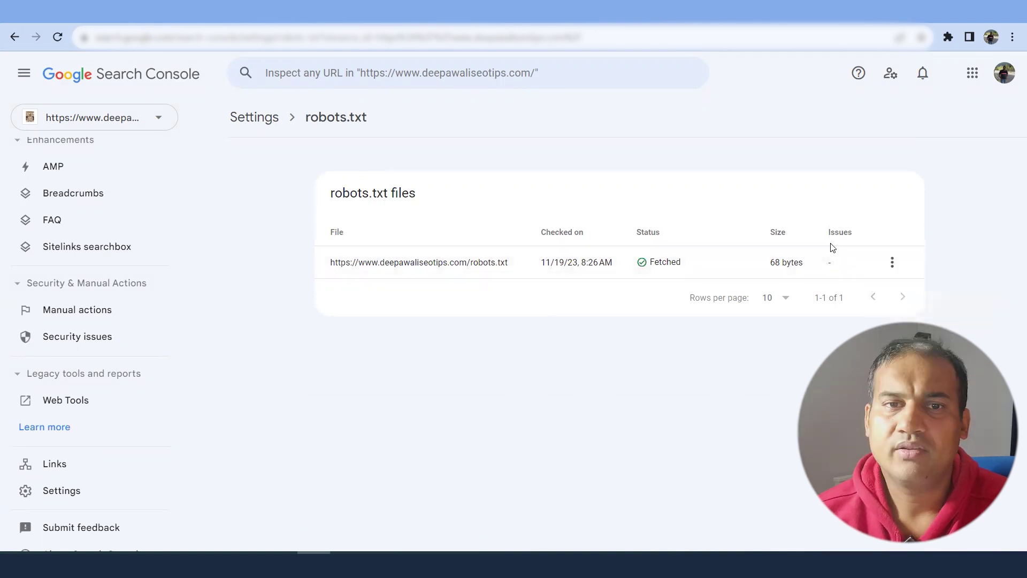
click(262, 120)
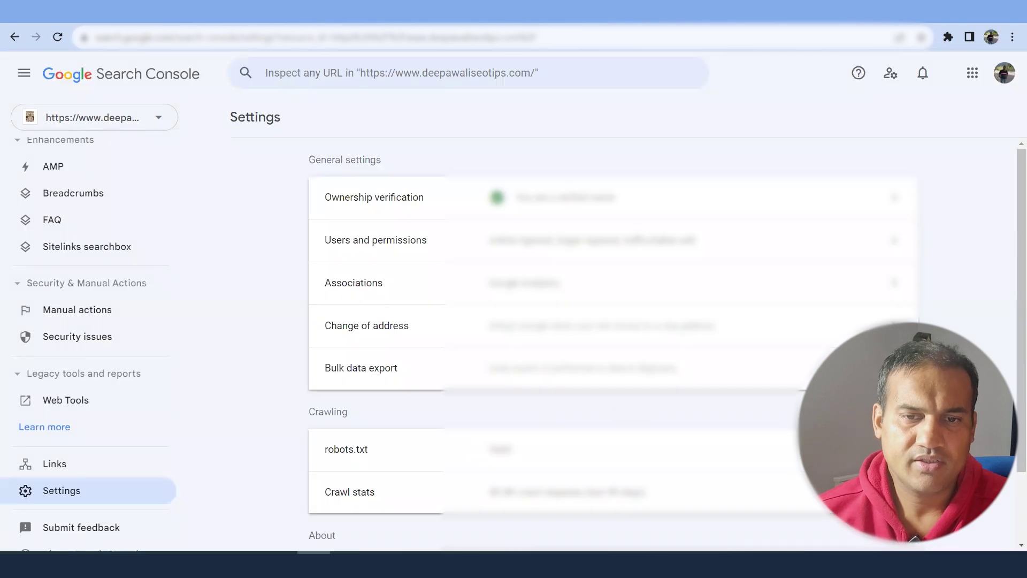
Step: Open the crawl stats, add total download size to the crawl requests chart, examine the metrics, and return to Settings
click(535, 491)
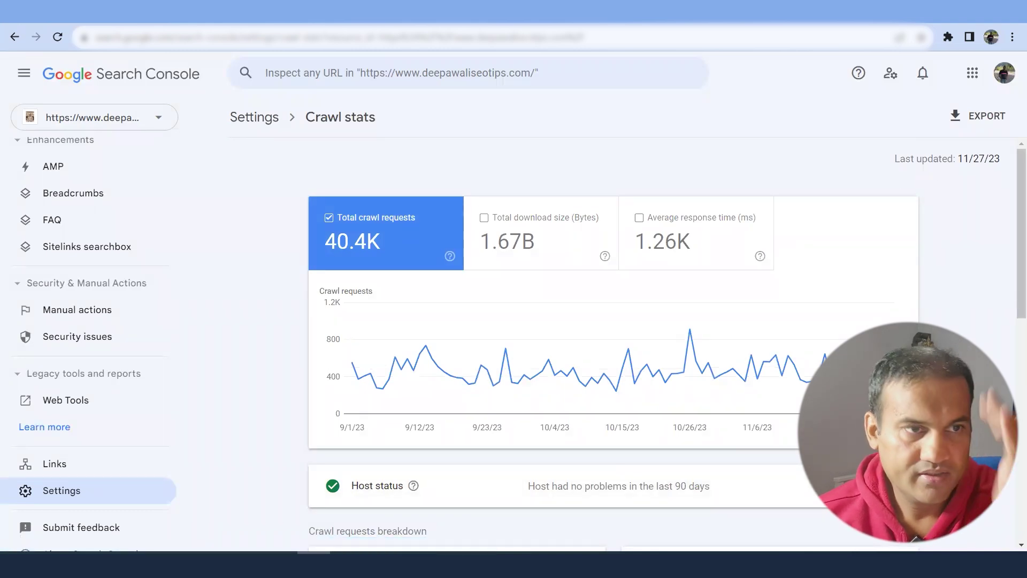
mouse_move(361, 240)
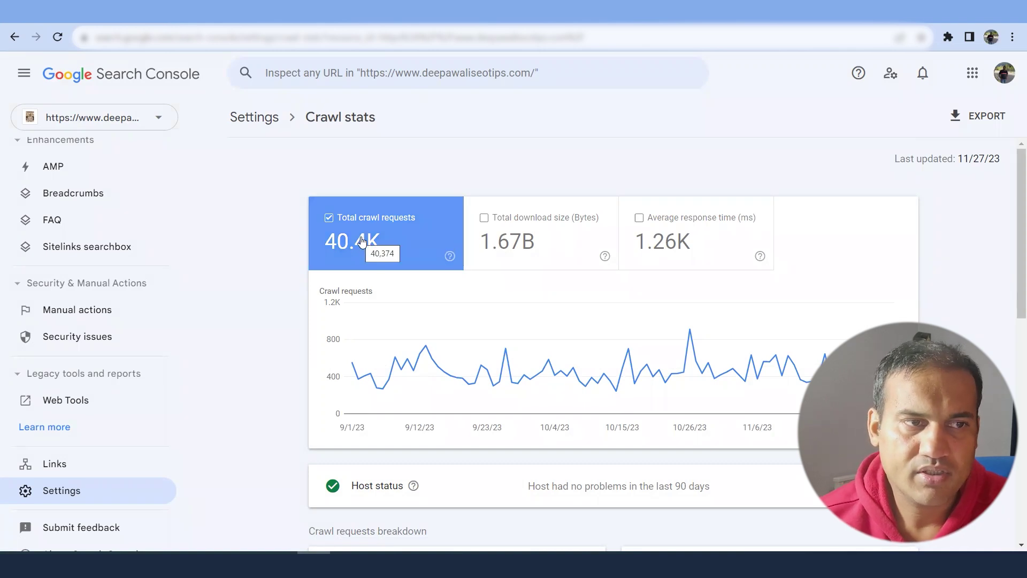
click(535, 243)
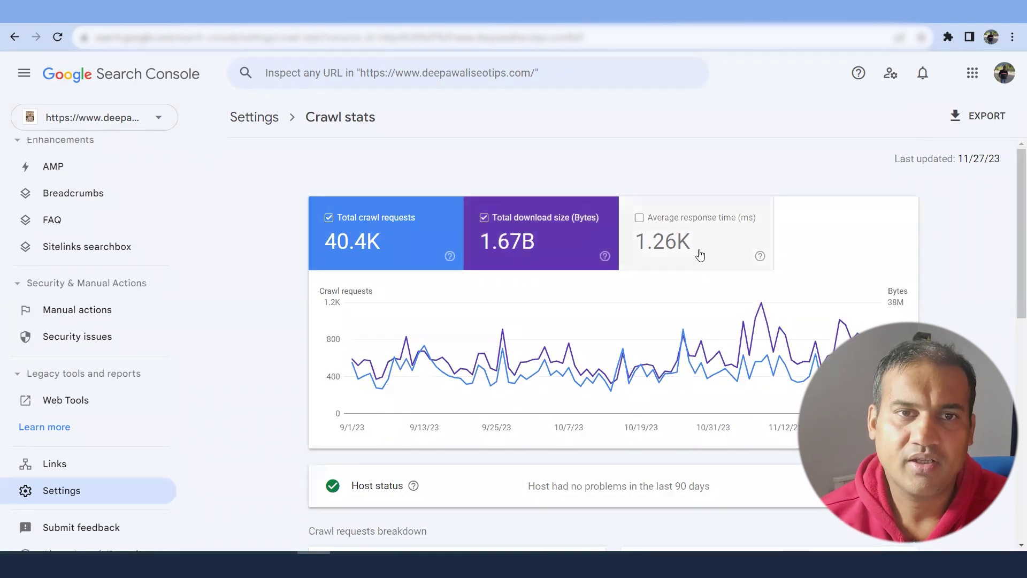
mouse_move(700, 255)
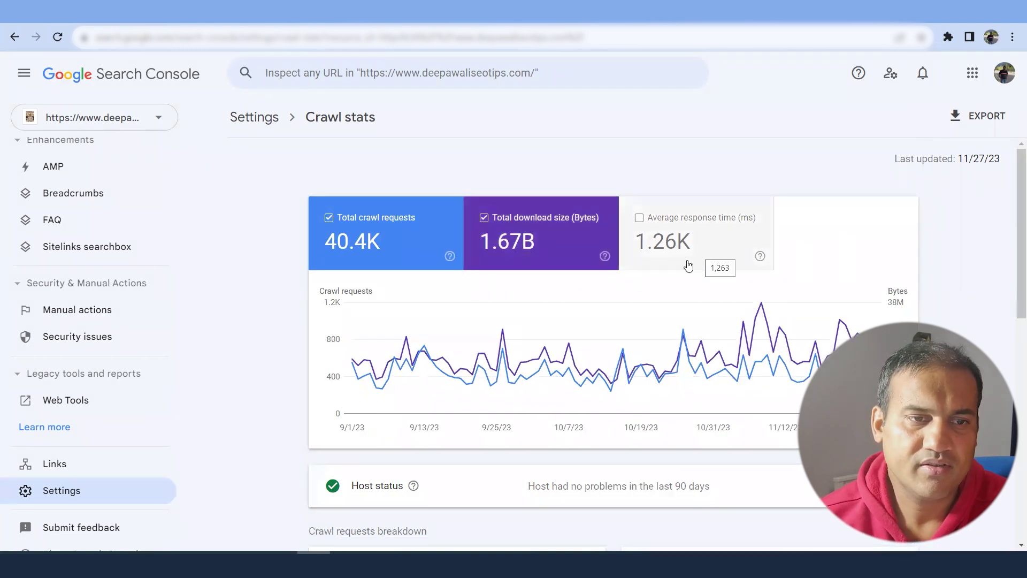
mouse_move(875, 369)
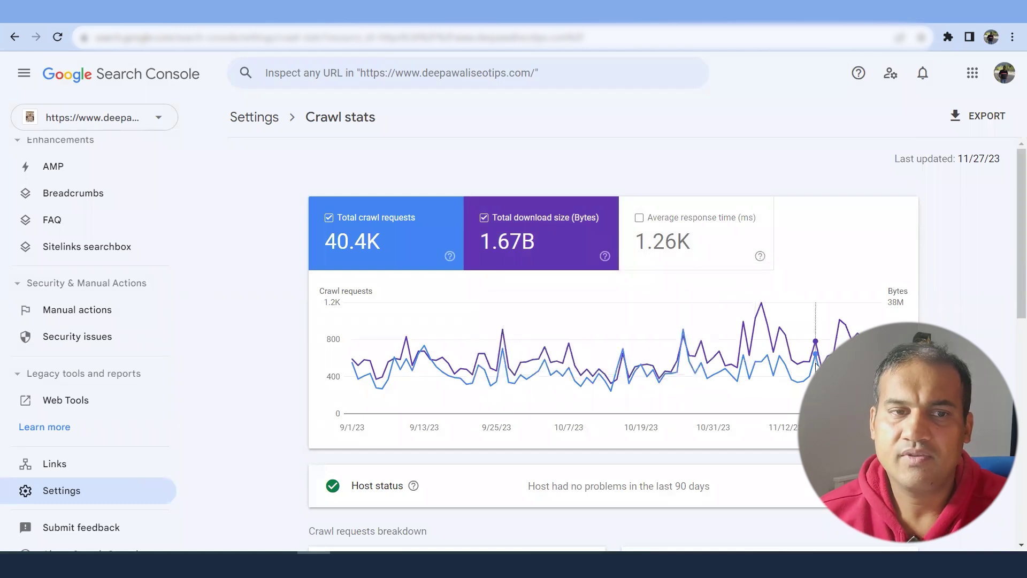
mouse_move(815, 363)
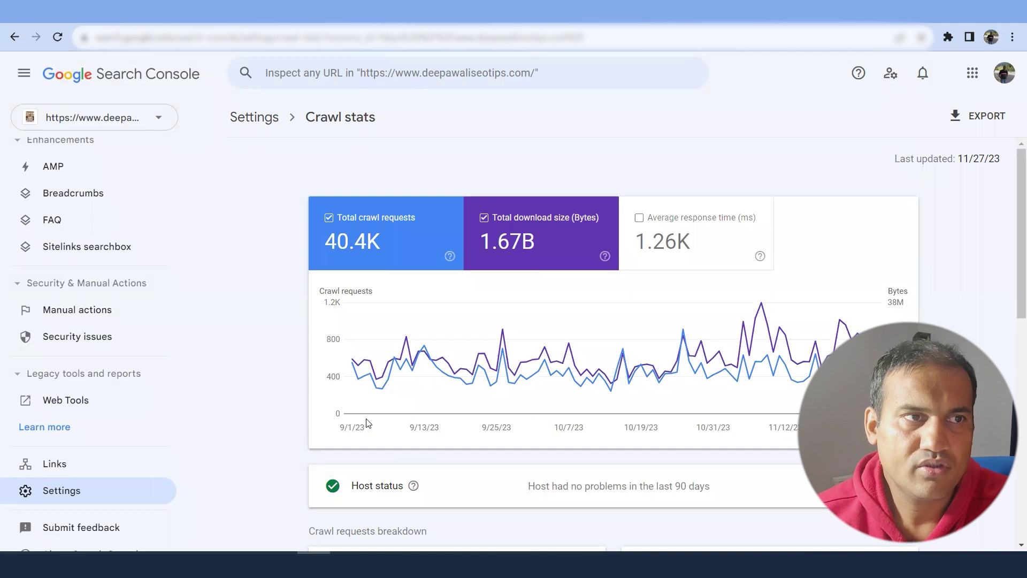
click(251, 126)
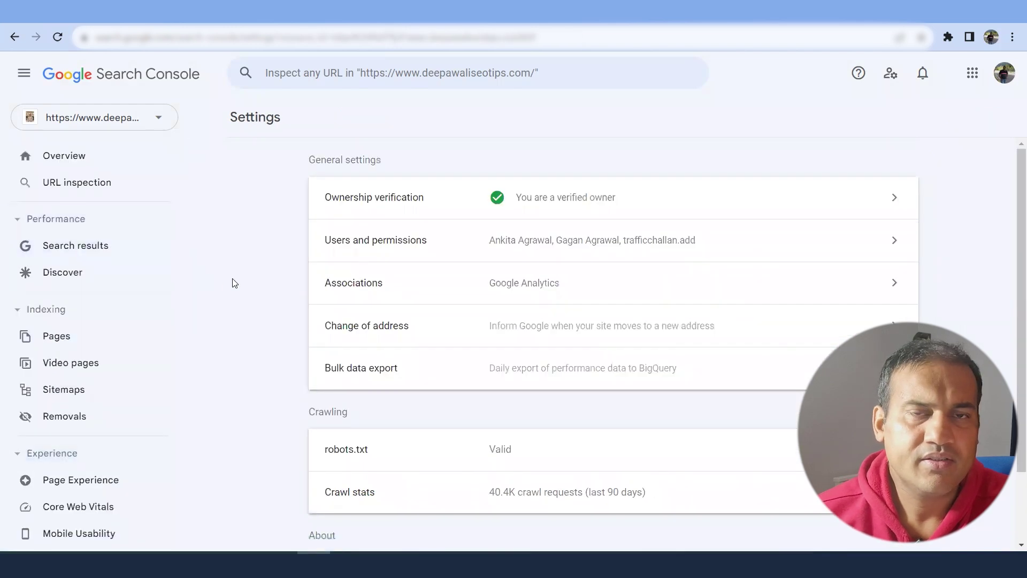